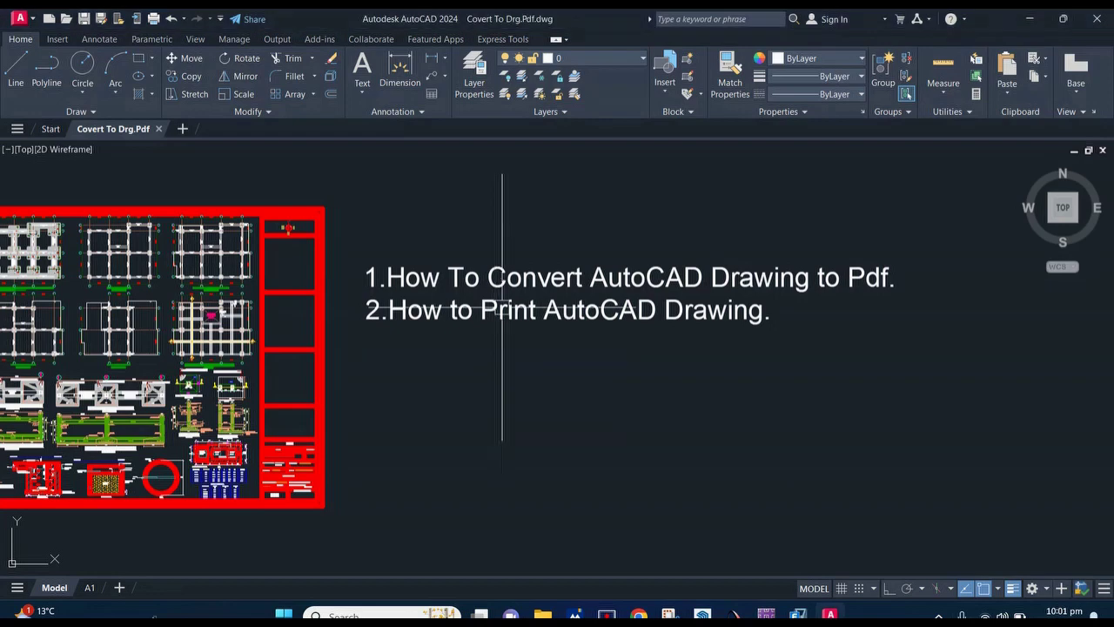
# Zoom and pan around the red structural sheet to inspect its title text.
pyautogui.scroll(2, 503, 314)
pyautogui.moveTo(480, 305); pyautogui.dragTo(330, 335, button='middle')
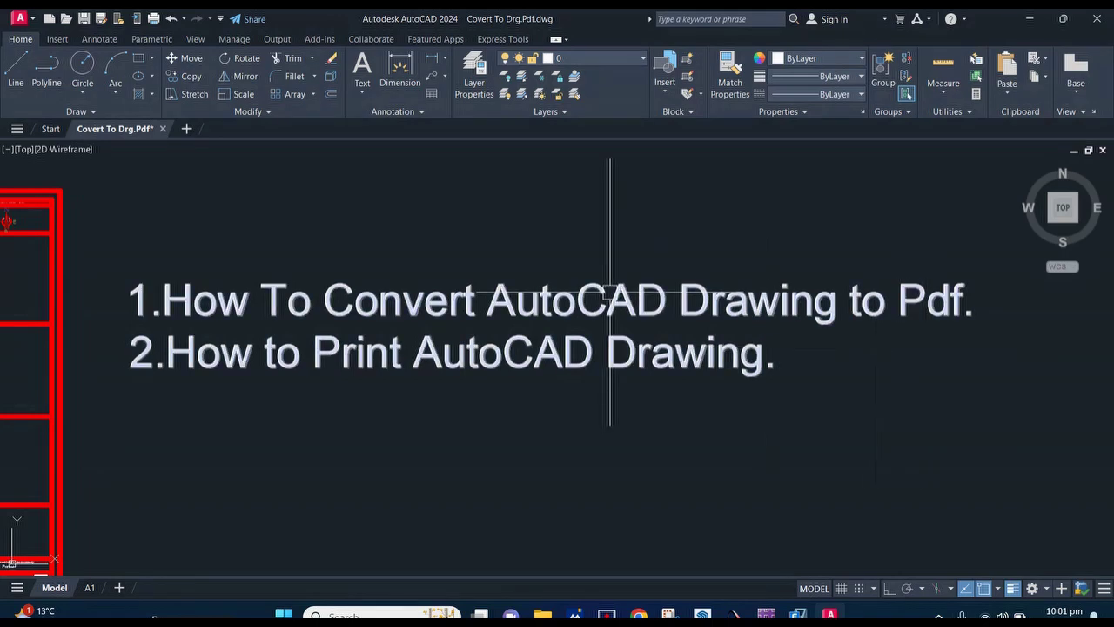
pyautogui.scroll(-2, 610, 292)
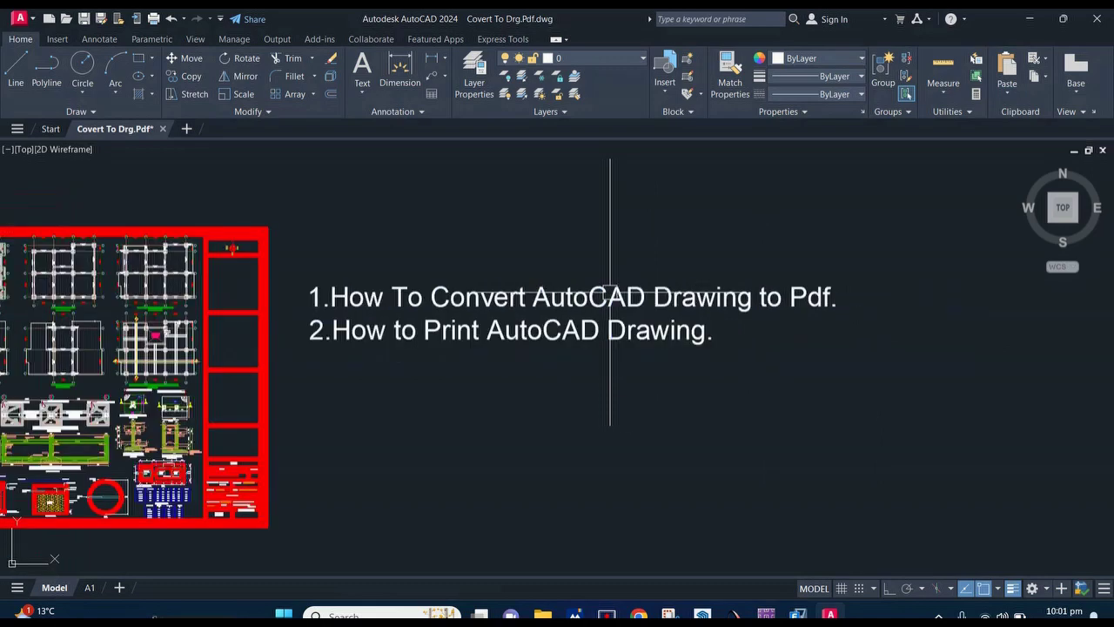
pyautogui.scroll(2, 740, 296)
pyautogui.scroll(-2, 740, 296)
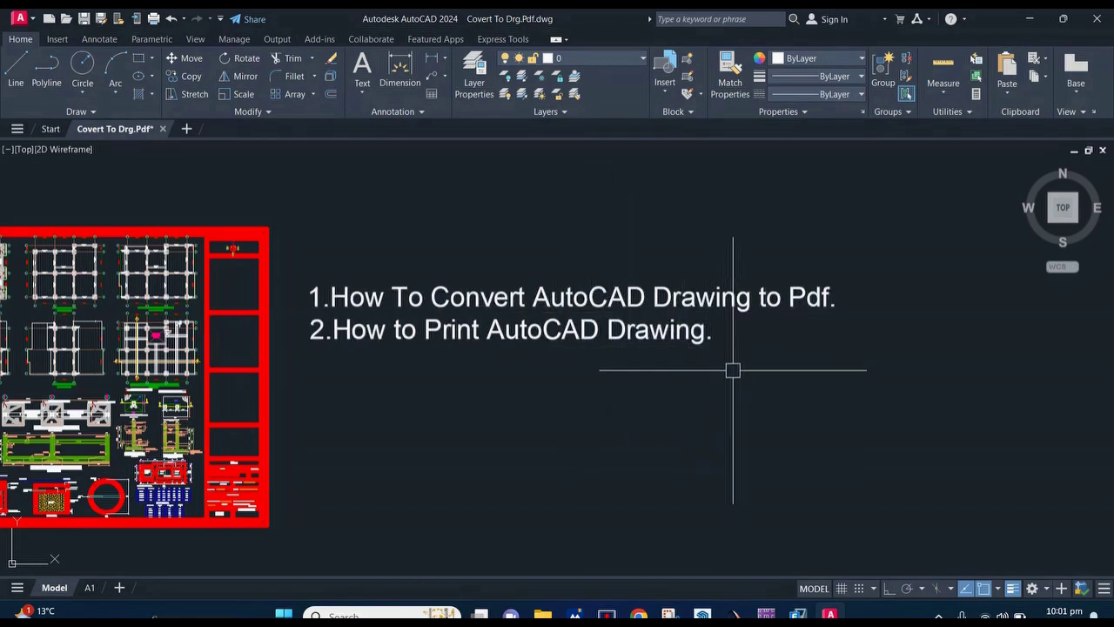
pyautogui.scroll(2, 568, 297)
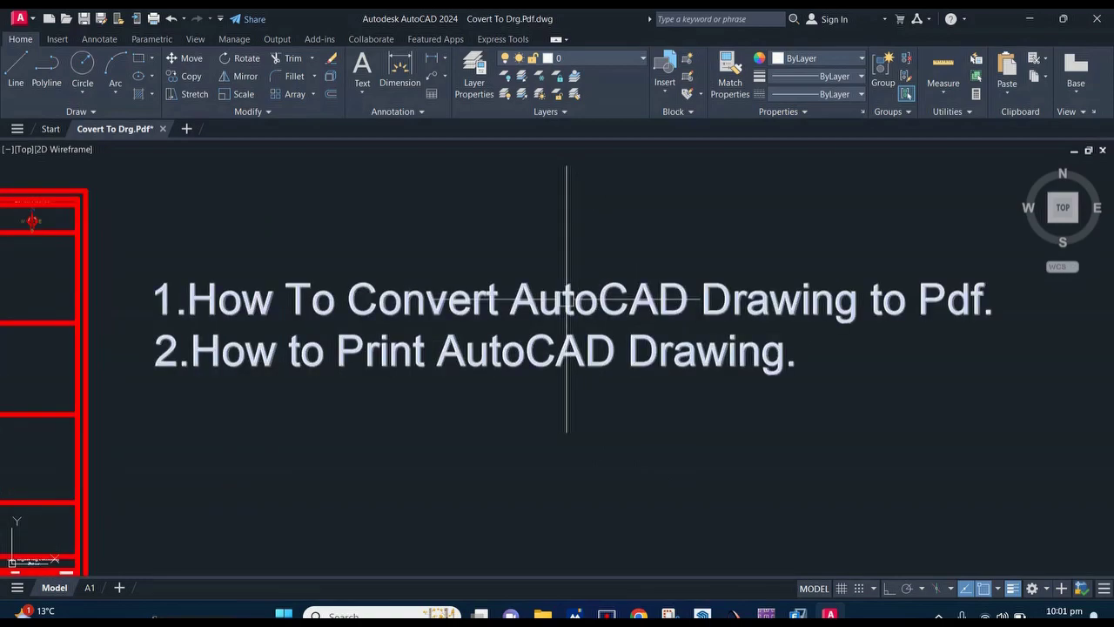
pyautogui.scroll(-2, 567, 299)
pyautogui.scroll(-2, 567, 299)
pyautogui.moveTo(340, 299); pyautogui.dragTo(534, 298, button='middle')
pyautogui.scroll(5, 522, 291)
pyautogui.scroll(-4, 452, 280)
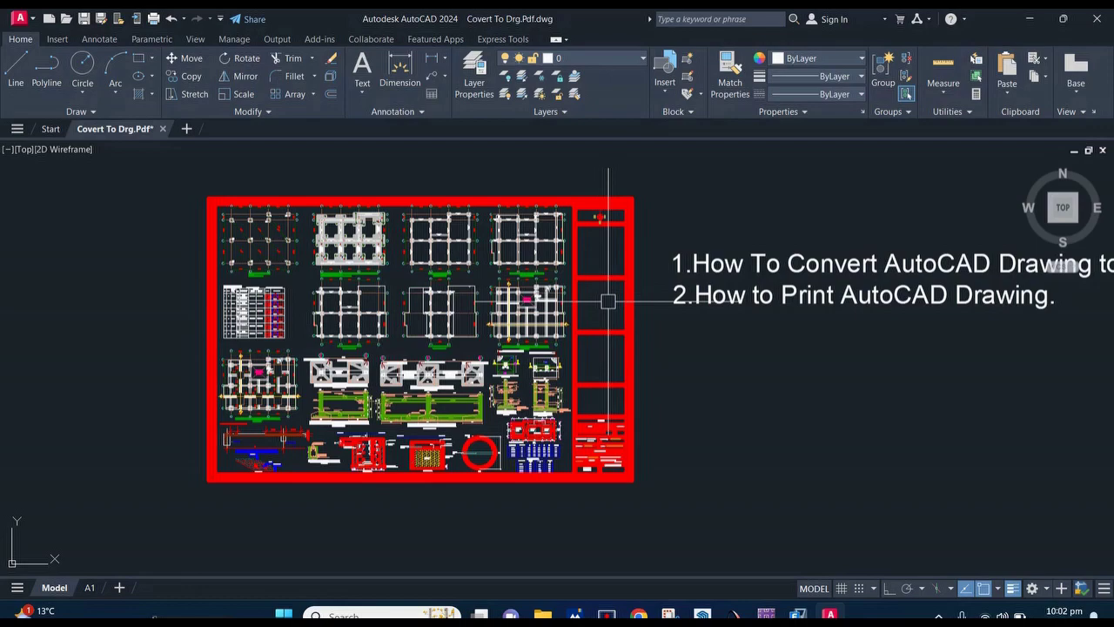
pyautogui.scroll(5, 462, 296)
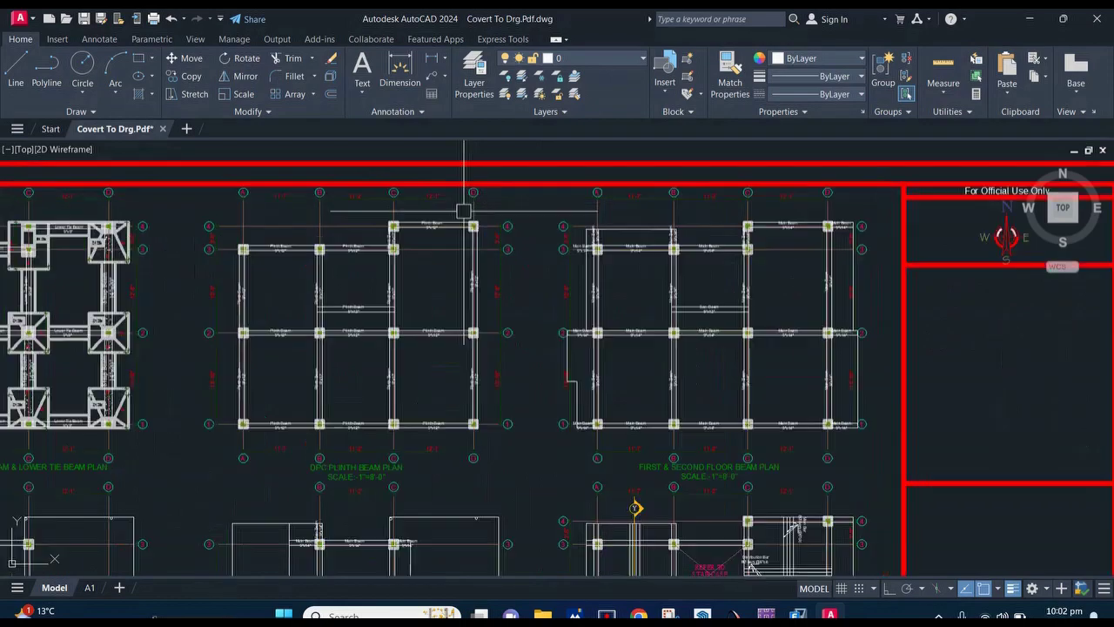
pyautogui.scroll(-3, 471, 302)
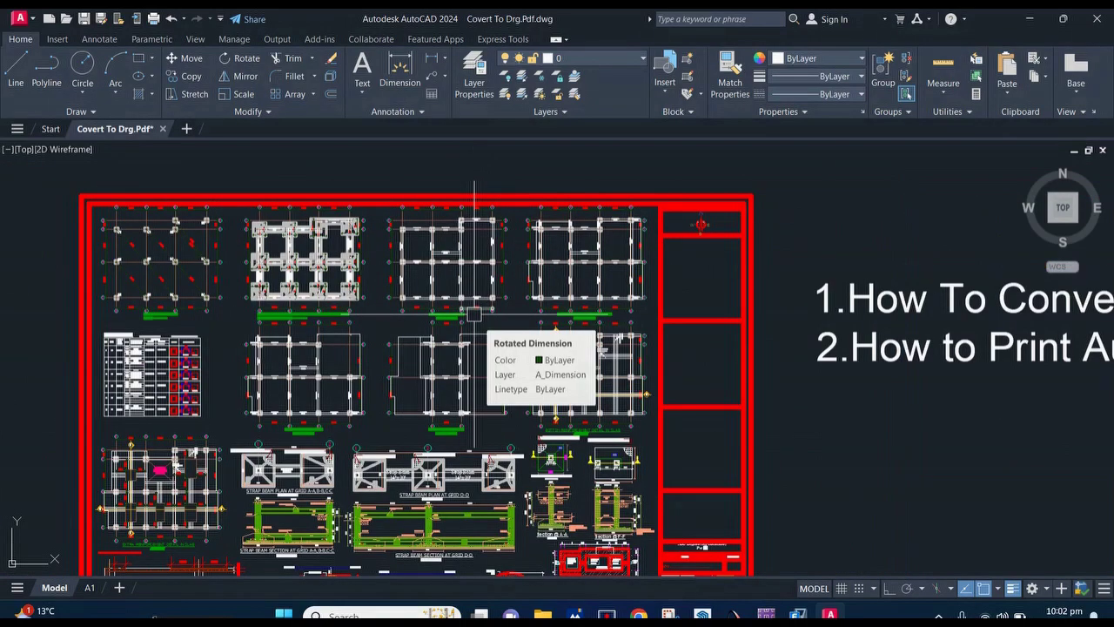
pyautogui.scroll(-2, 474, 313)
pyautogui.moveTo(475, 314); pyautogui.dragTo(410, 296, button='middle')
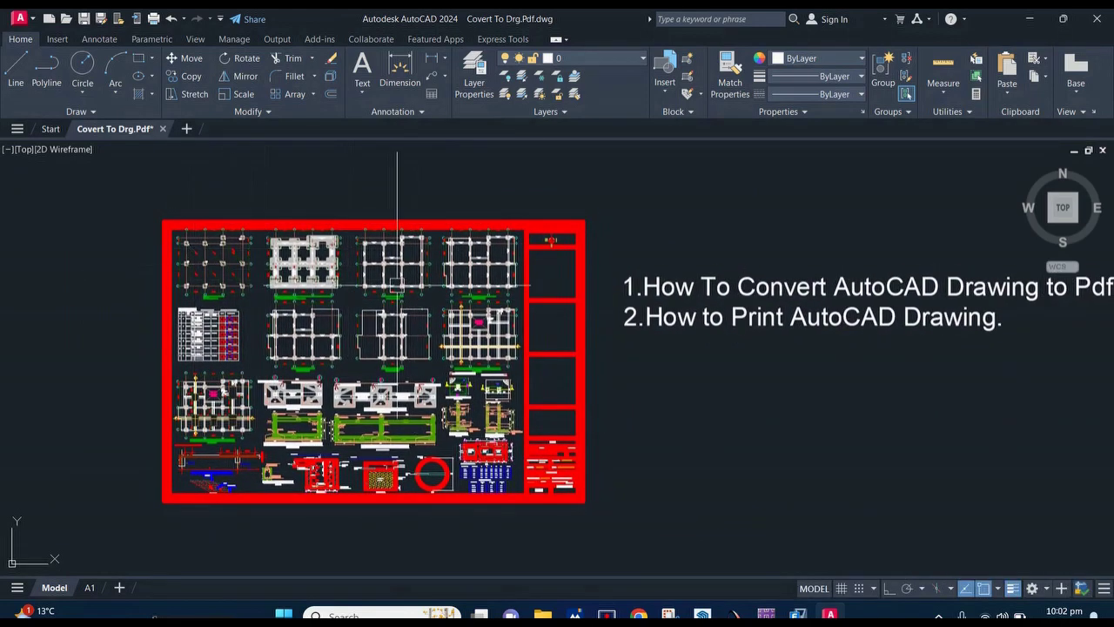
pyautogui.moveTo(394, 284); pyautogui.dragTo(339, 282, button='middle')
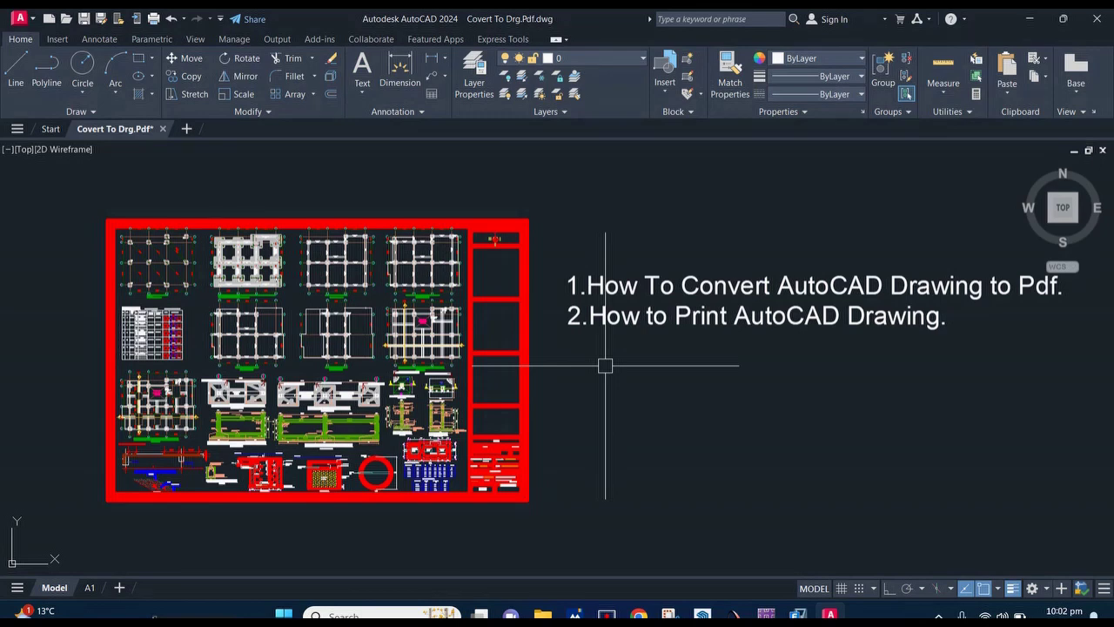
# Open Plot - Model, dismiss the missing HP LaserJet warning, and check the saved page setups.
pyautogui.hotkey('ctrl', 'p')
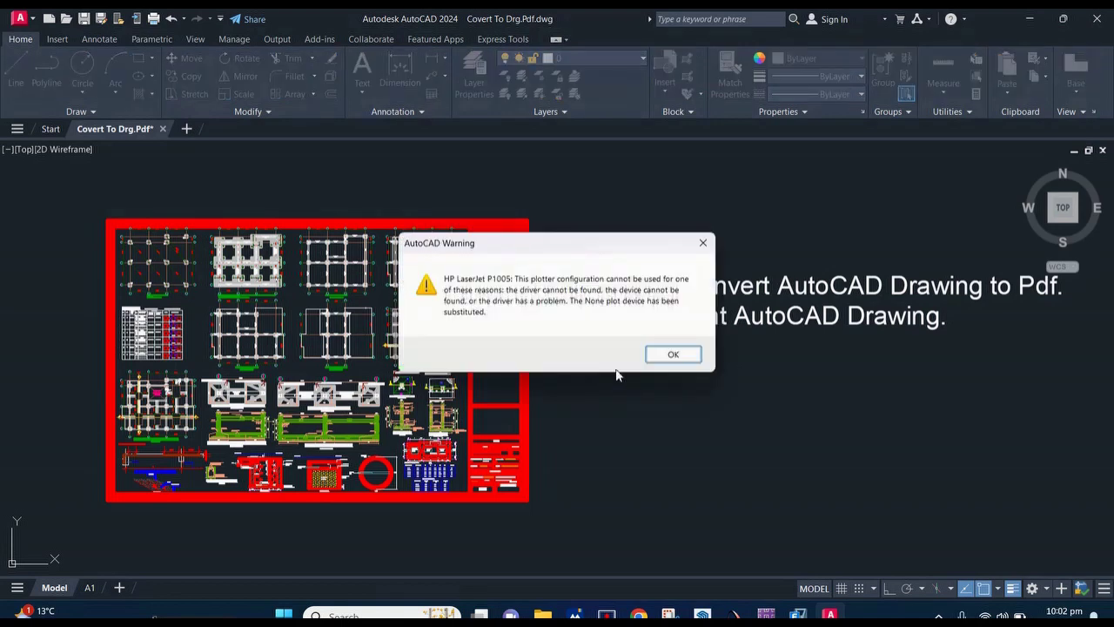
pyautogui.click(675, 355)
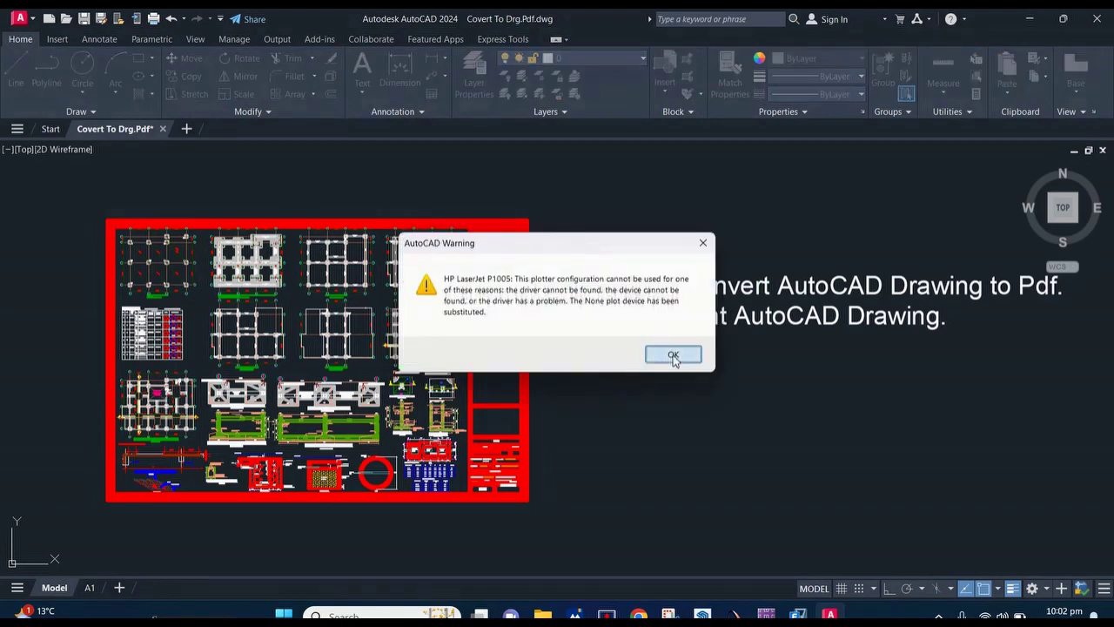
pyautogui.moveTo(499, 122)
pyautogui.mouseDown()
pyautogui.moveTo(477, 139)
pyautogui.moveTo(510, 139)
pyautogui.mouseUp()
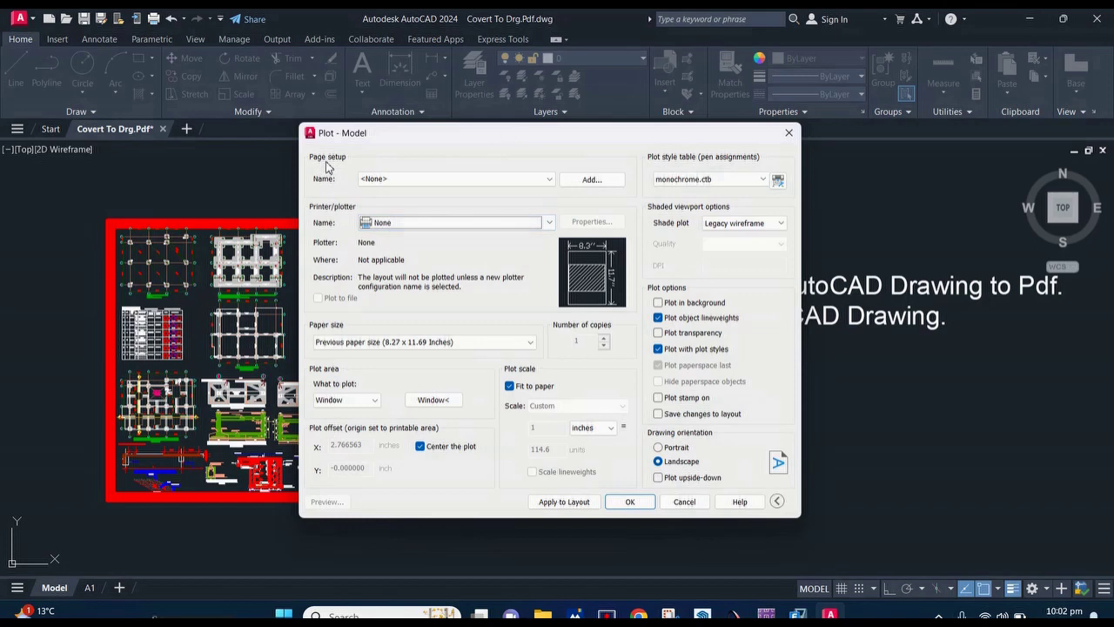
pyautogui.click(501, 185)
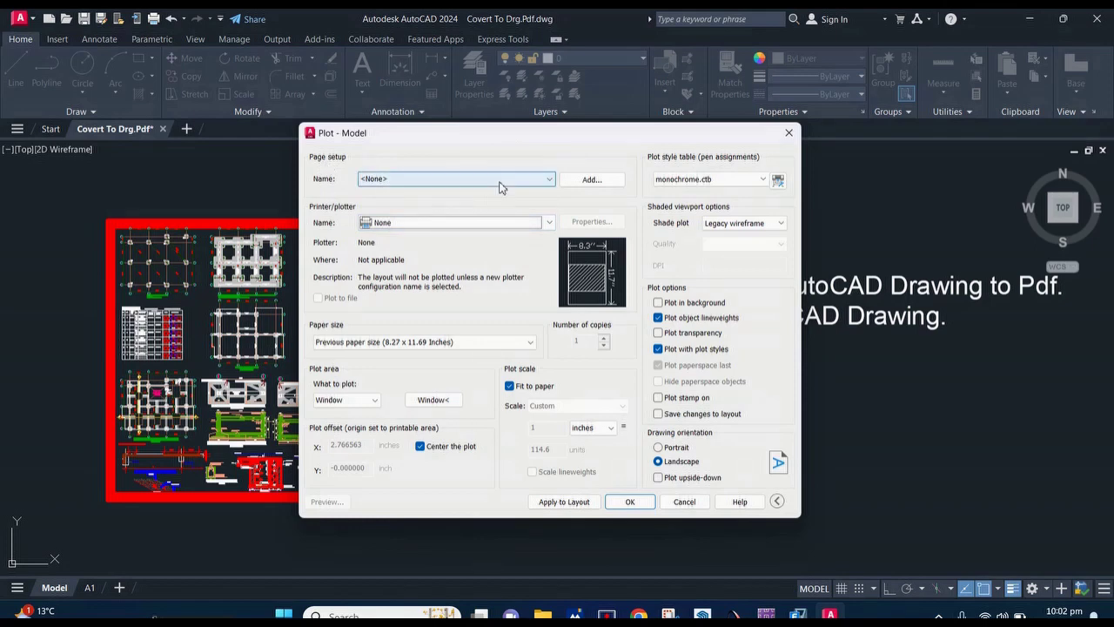
pyautogui.click(501, 187)
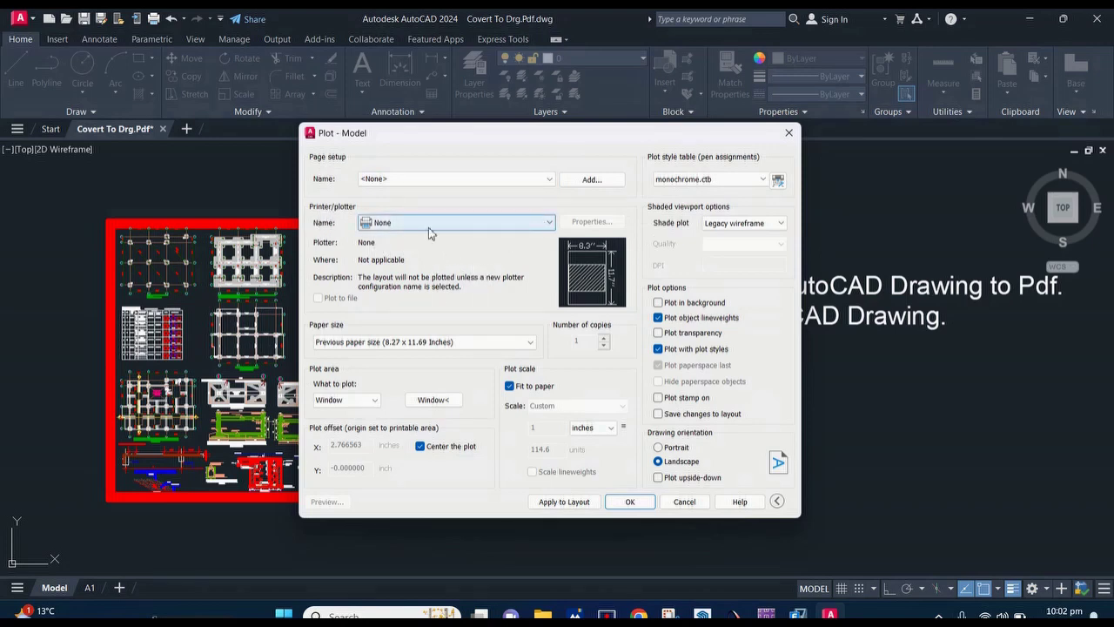
# Select DWG To PDF.pc3 as the printer/plotter in Plot - Model.
pyautogui.click(533, 226)
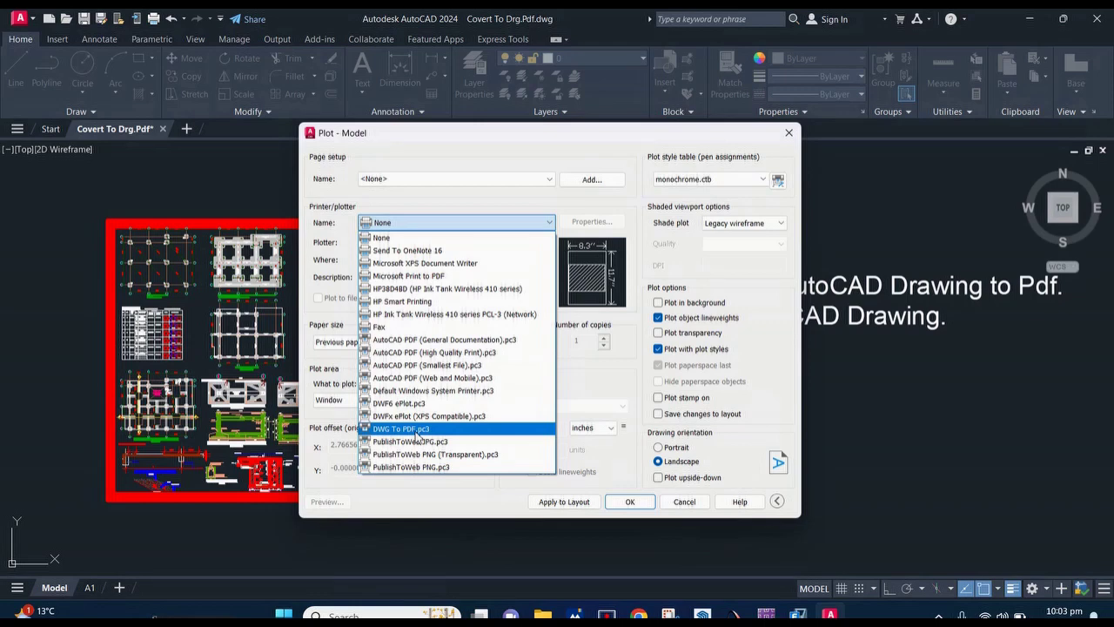
pyautogui.click(437, 429)
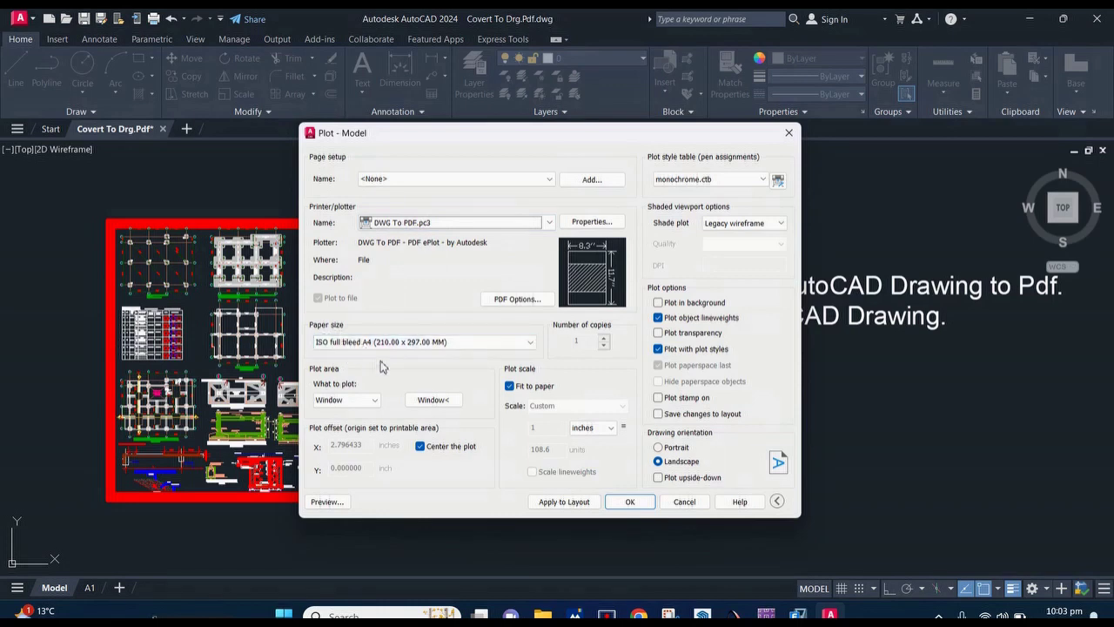
# Choose ISO full bleed A1 (841.00 x 594.00 MM) from the paper size list.
pyautogui.click(527, 343)
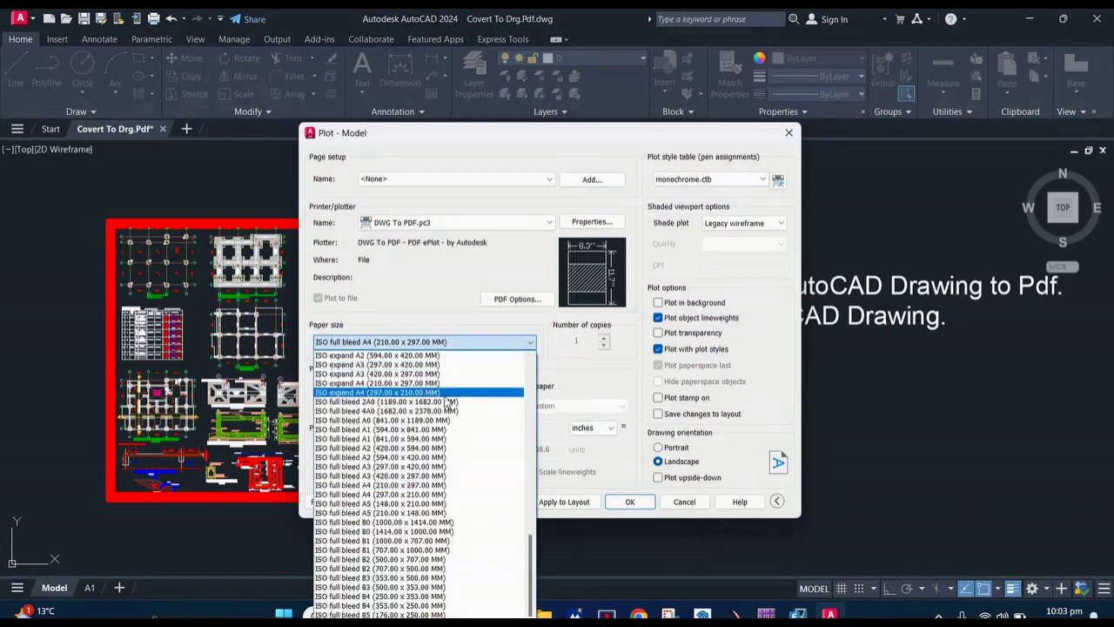
pyautogui.scroll(3, 453, 462)
pyautogui.scroll(3, 459, 444)
pyautogui.scroll(-3, 457, 439)
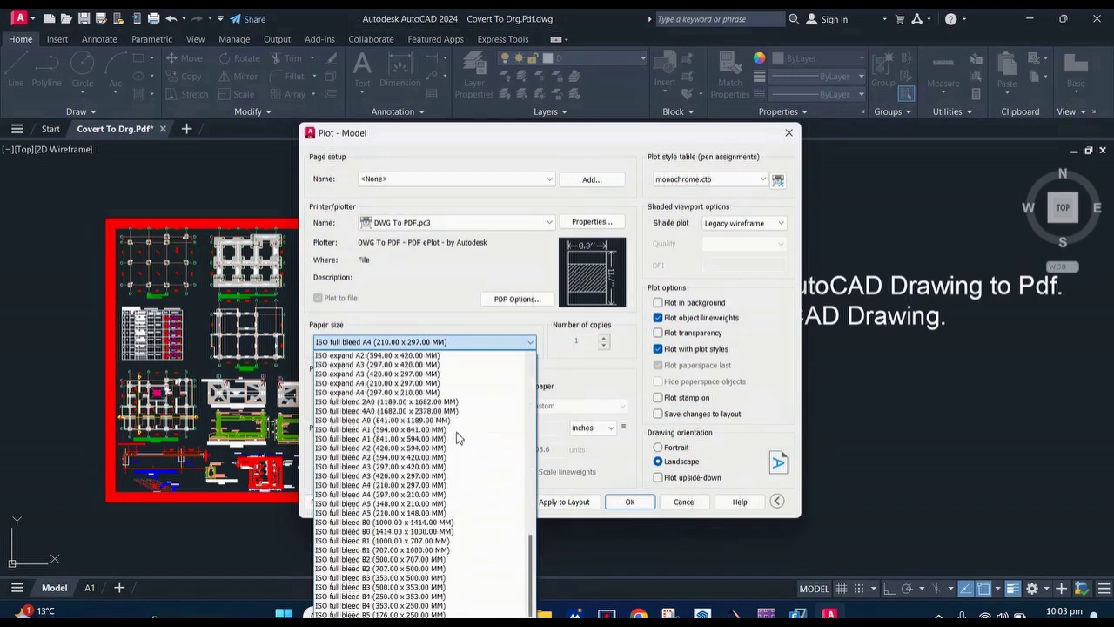
pyautogui.click(481, 349)
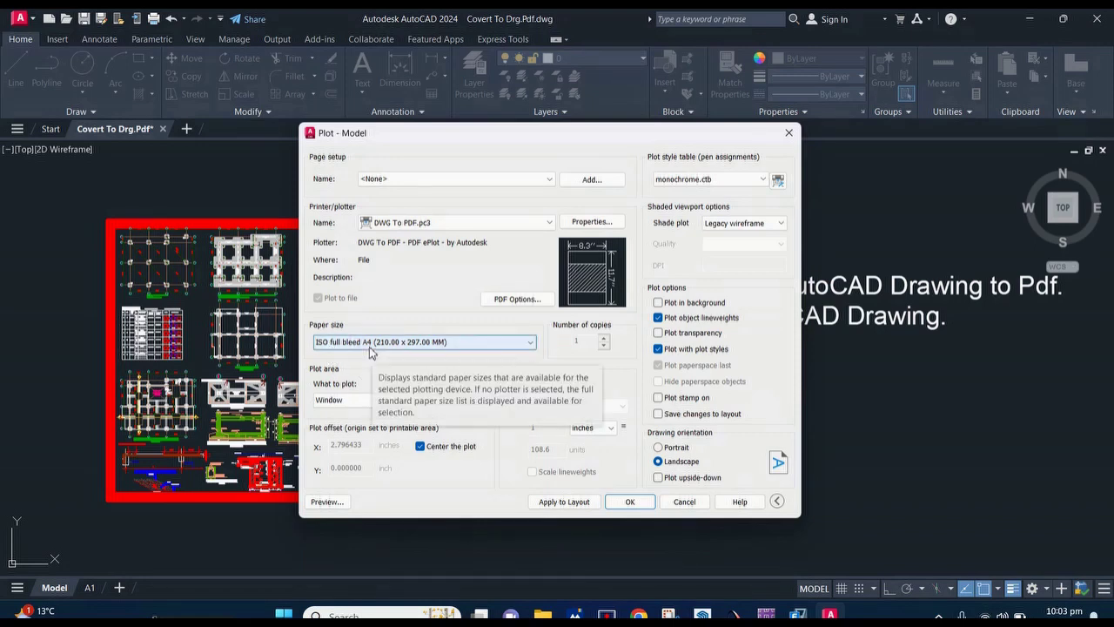
pyautogui.click(480, 346)
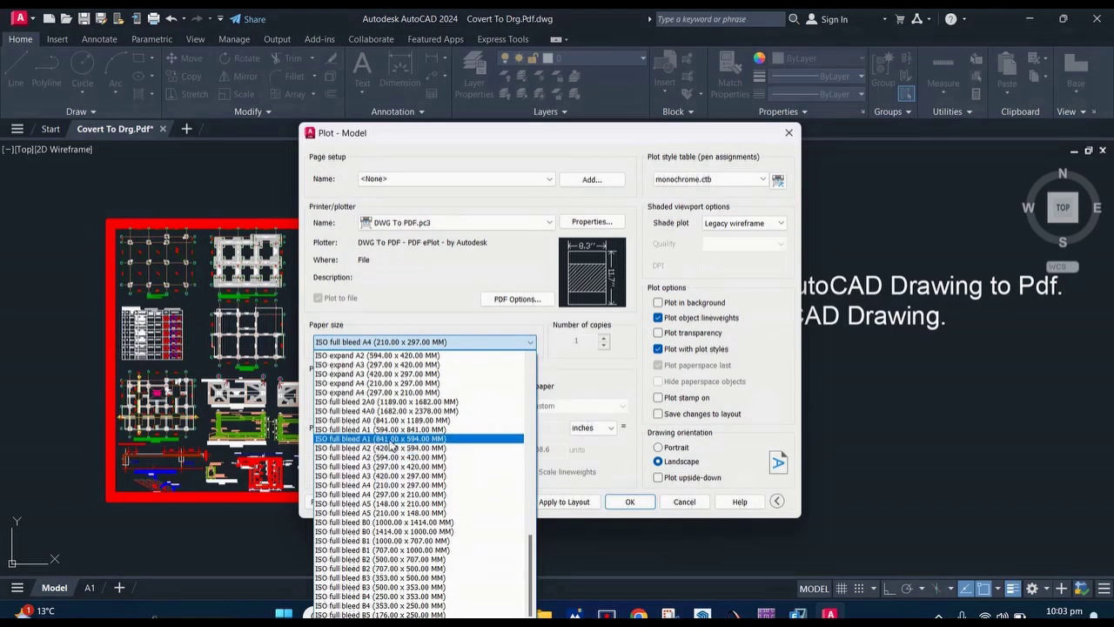
pyautogui.click(391, 440)
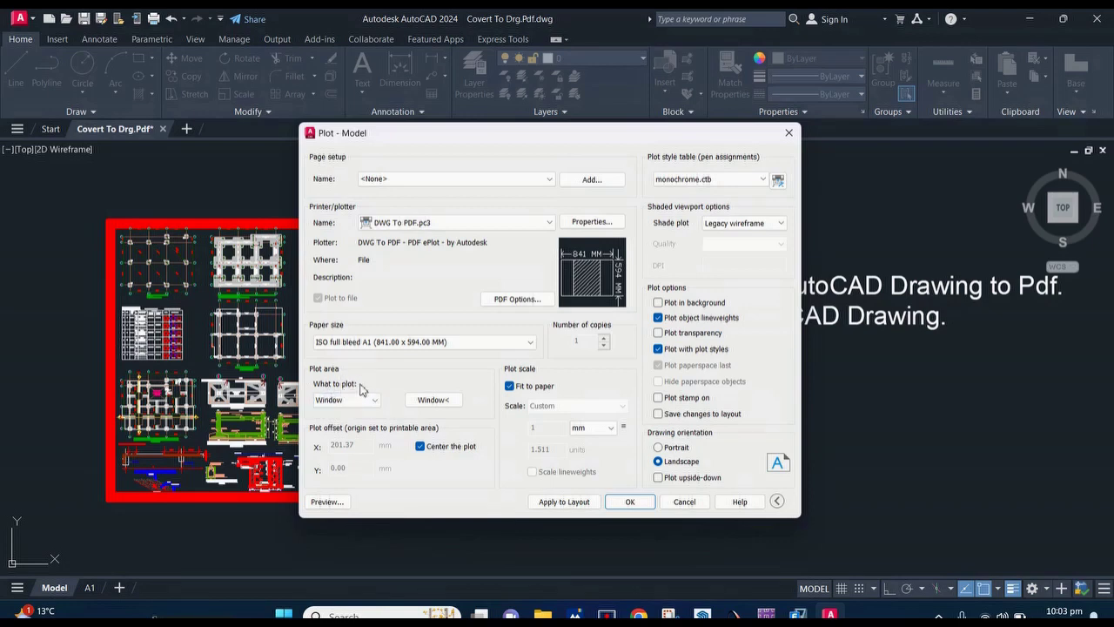
# Start a Window plot area and pick its first corner at the red sheet's top-left.
pyautogui.click(442, 402)
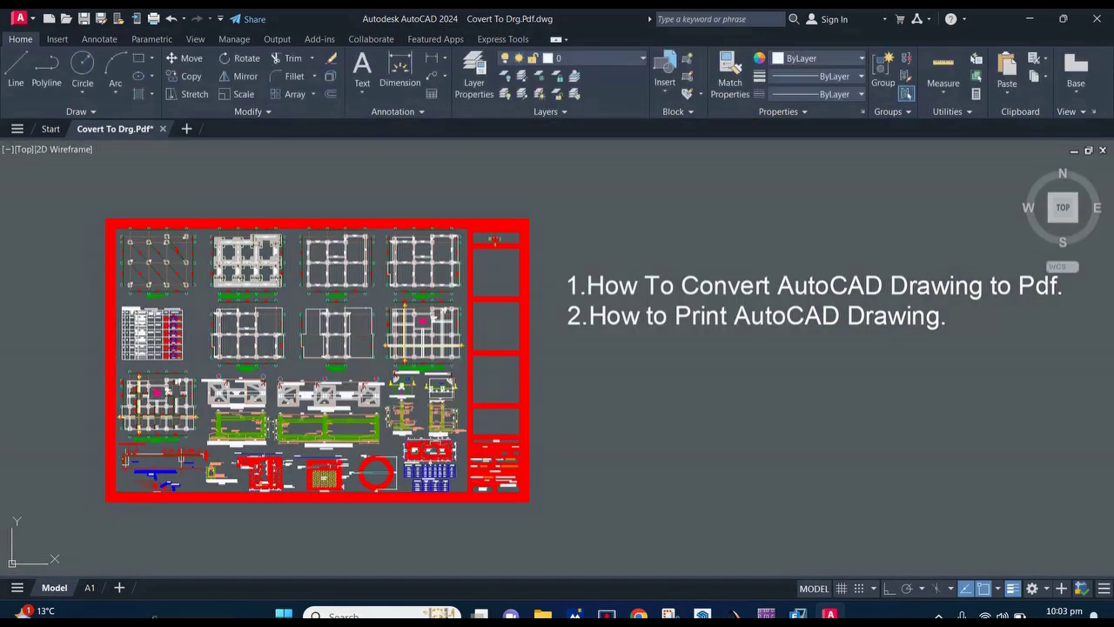
pyautogui.moveTo(441, 402); pyautogui.dragTo(563, 383, button='middle')
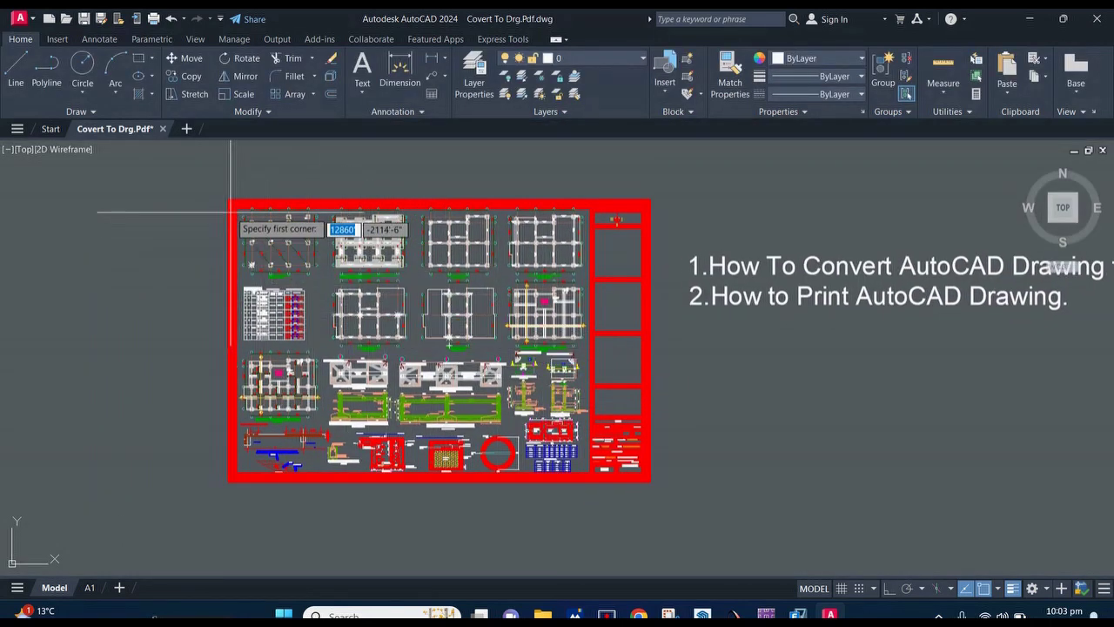
pyautogui.scroll(3, 225, 206)
pyautogui.scroll(3, 225, 207)
pyautogui.scroll(3, 232, 211)
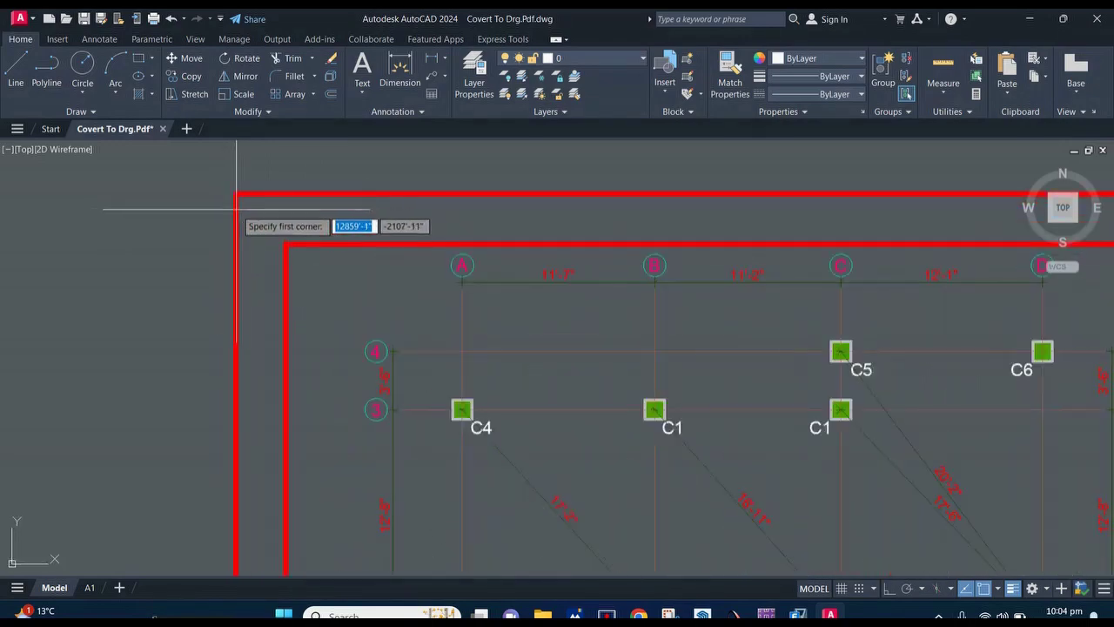
pyautogui.click(278, 221)
# Pick the opposite window corner at the sheet's lower-right, enclosing the title block.
pyautogui.scroll(-5, 278, 221)
pyautogui.scroll(-3, 279, 231)
pyautogui.scroll(-2, 275, 234)
pyautogui.moveTo(275, 235); pyautogui.dragTo(226, 167, button='middle')
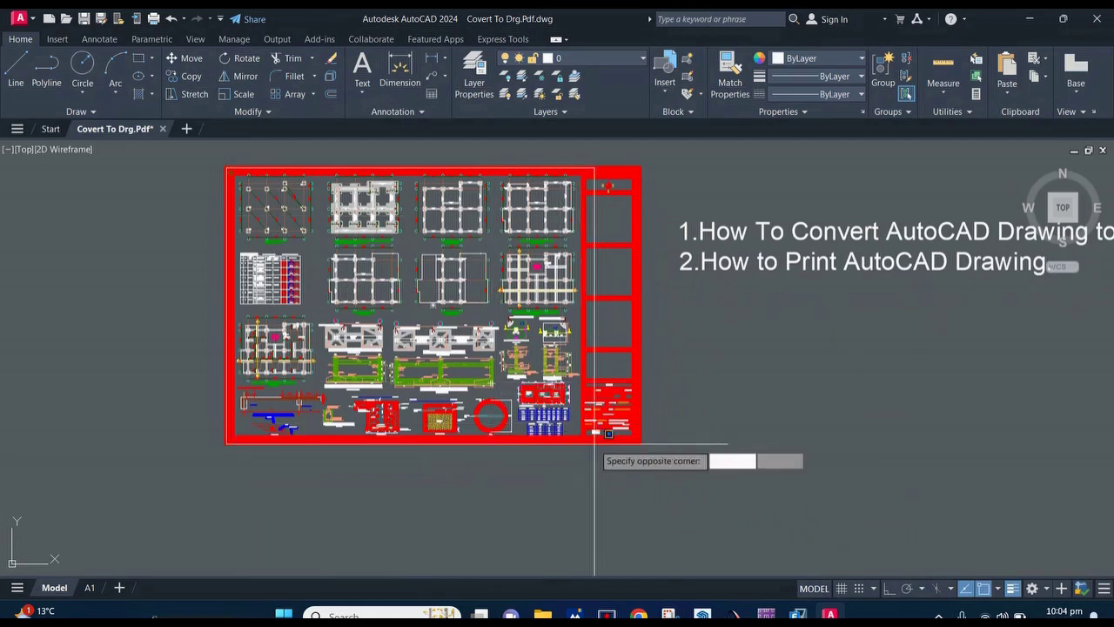
pyautogui.scroll(3, 626, 441)
pyautogui.scroll(3, 648, 439)
pyautogui.scroll(3, 646, 435)
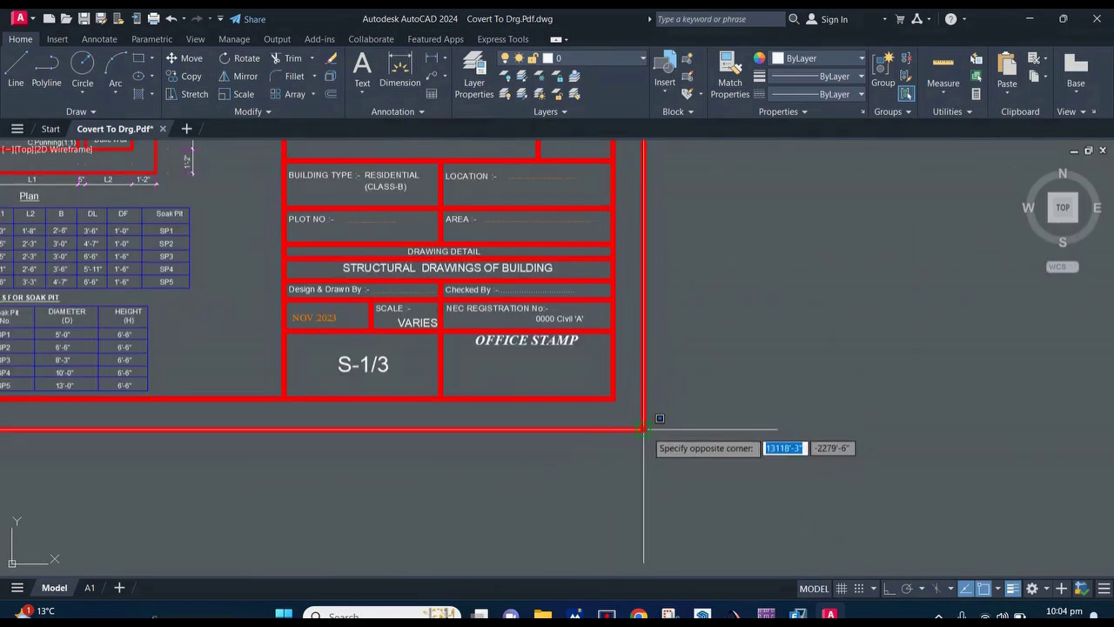
pyautogui.click(643, 429)
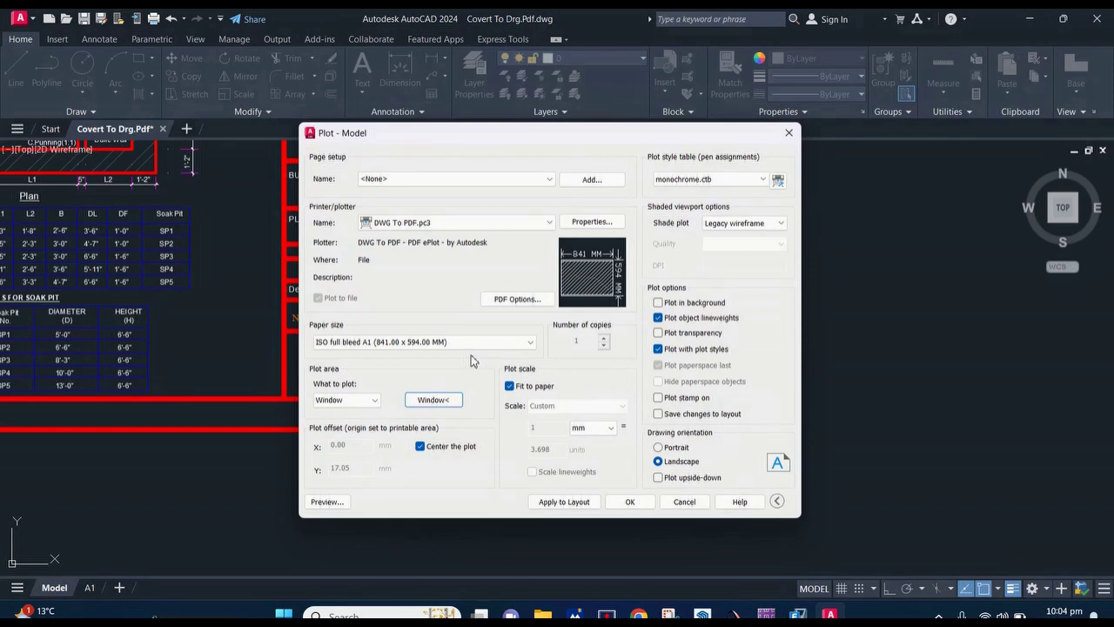
# Preview the A1 monochrome sheet, zoom around to inspect it, then close the preview.
pyautogui.click(328, 502)
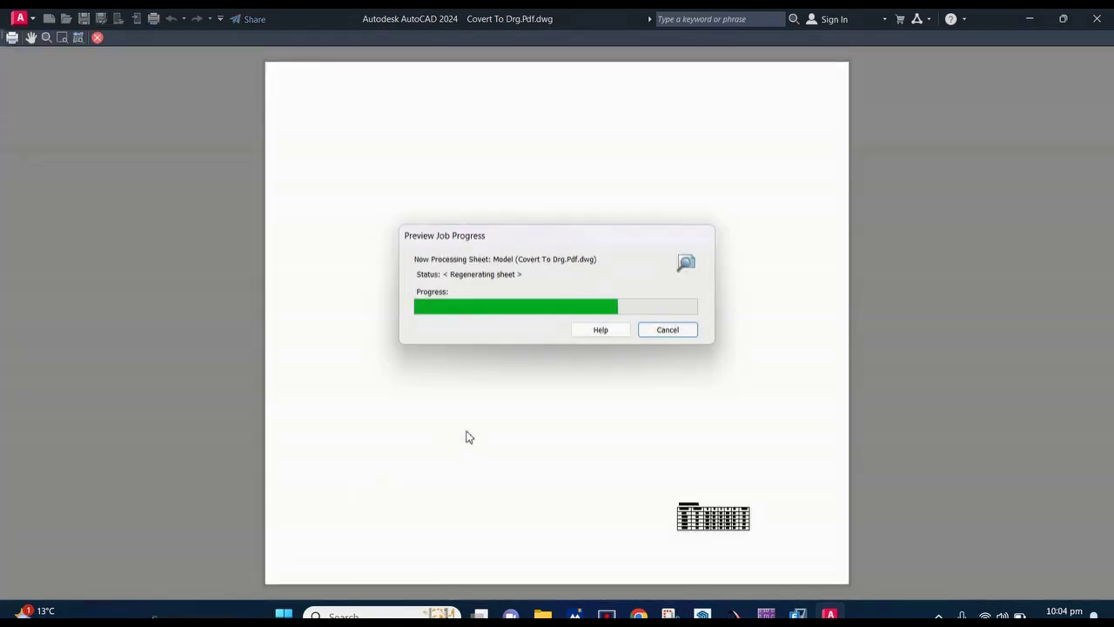
pyautogui.scroll(4, 566, 320)
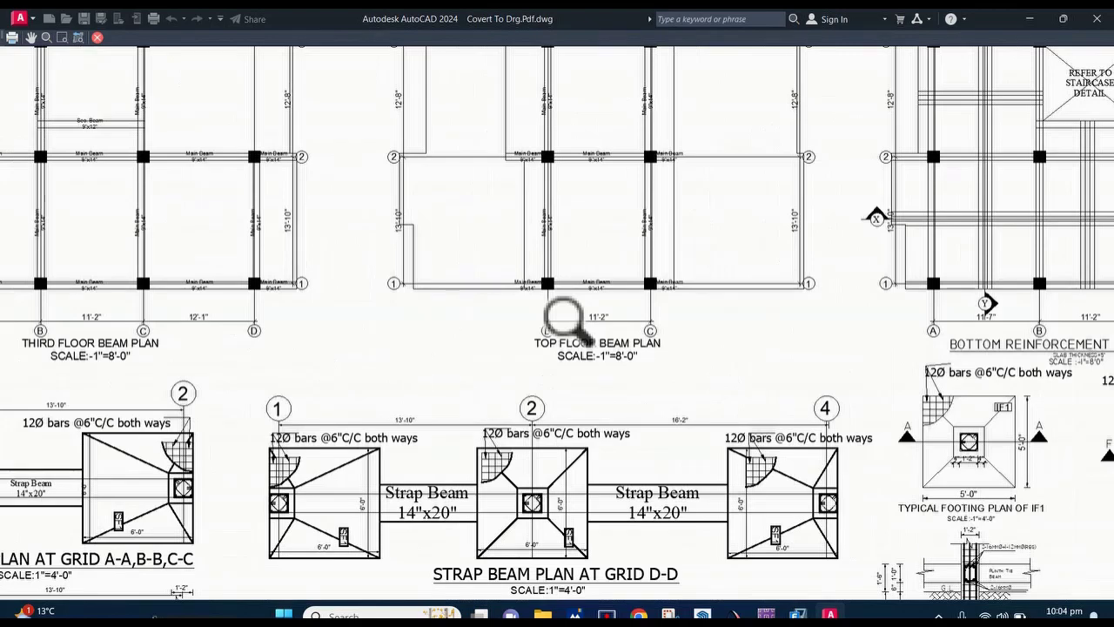
pyautogui.scroll(-5, 566, 320)
pyautogui.scroll(5, 323, 129)
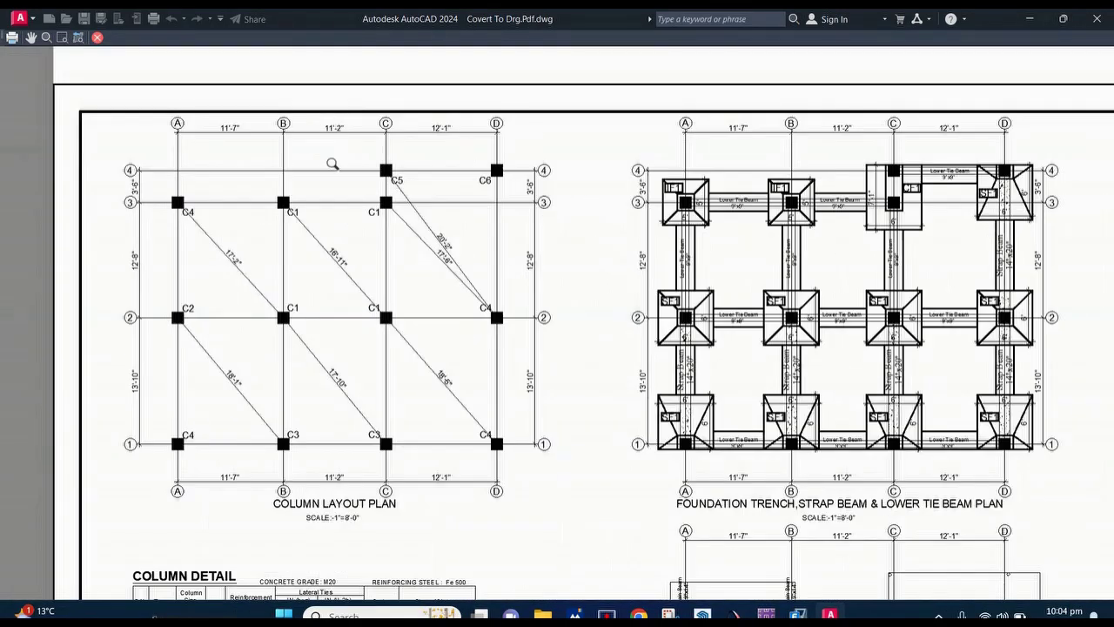
pyautogui.scroll(-4, 332, 164)
pyautogui.scroll(-2, 332, 164)
pyautogui.scroll(6, 627, 380)
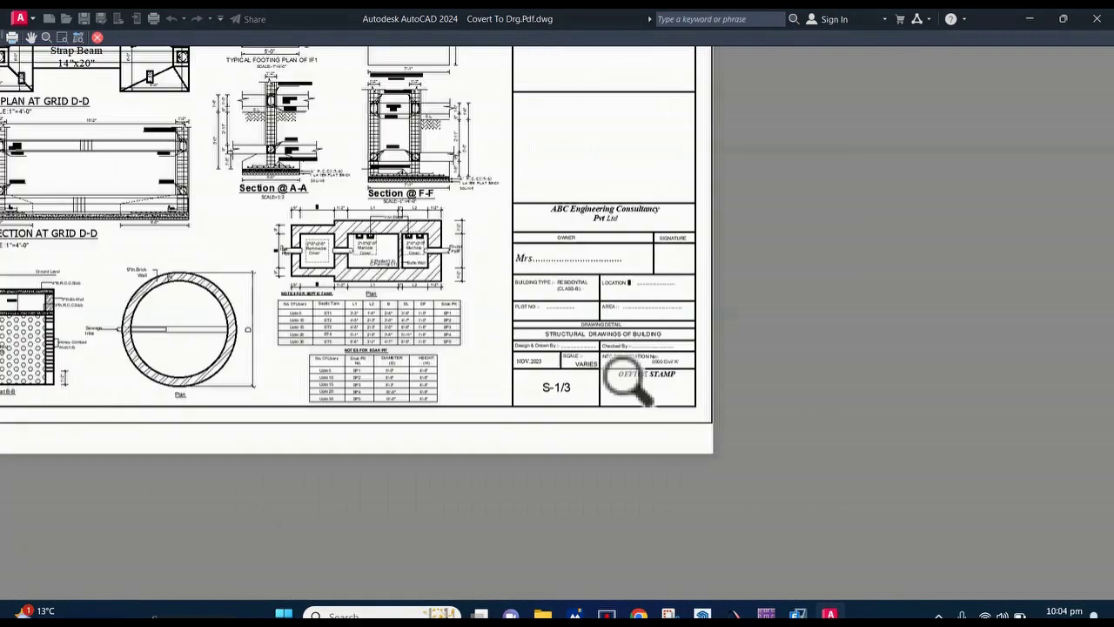
pyautogui.scroll(-4, 571, 355)
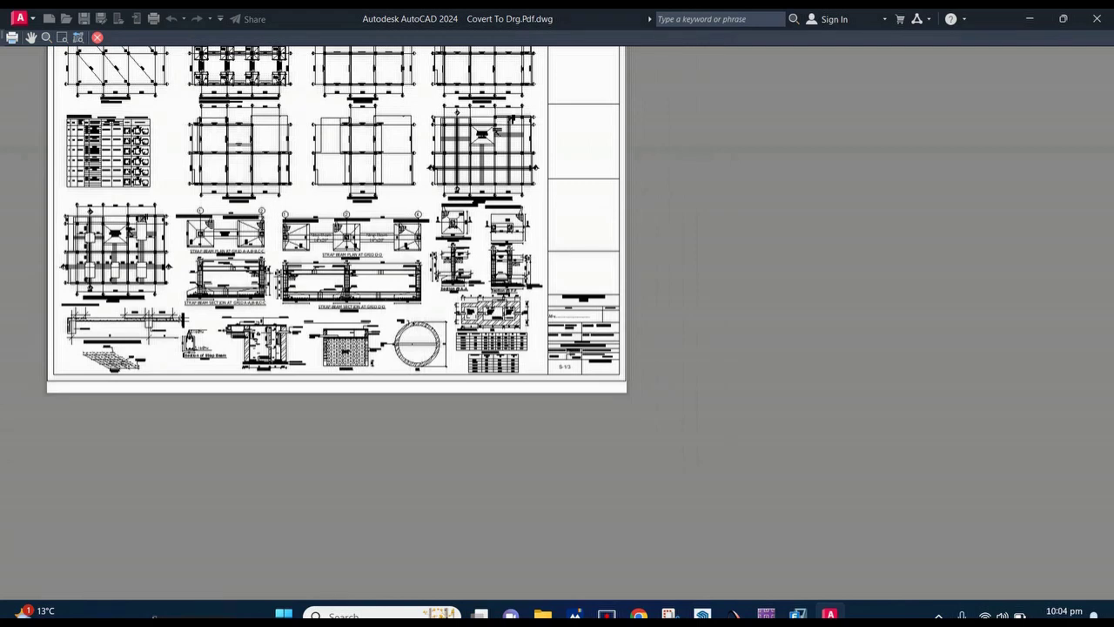
pyautogui.press('Escape')
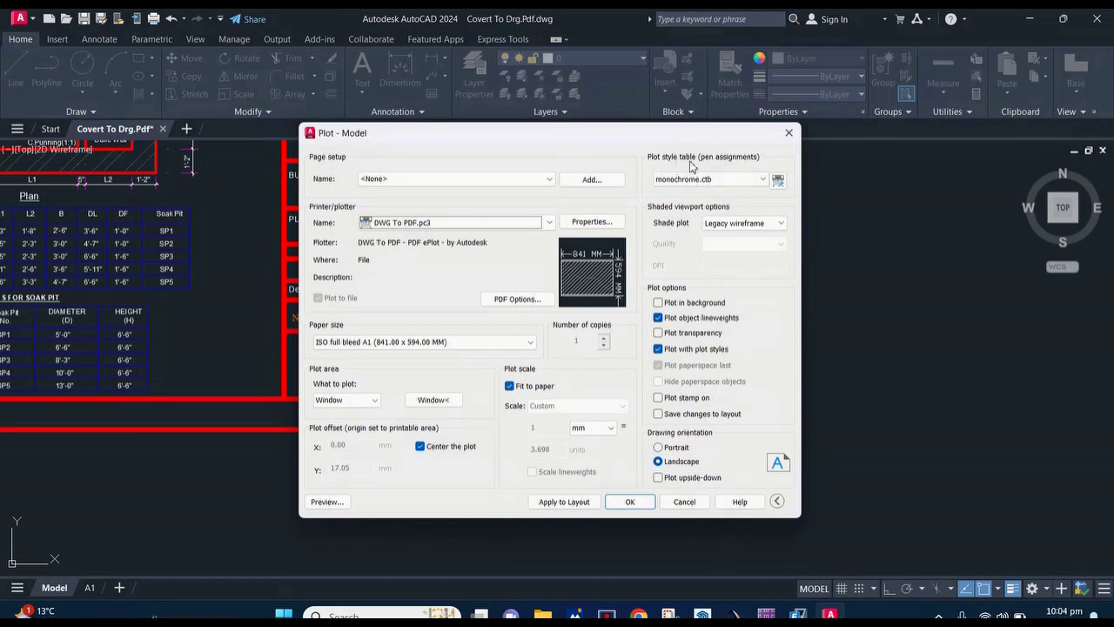
# Pick monochrome.ctb as the plot style table and confirm Yes for all layouts.
pyautogui.click(750, 186)
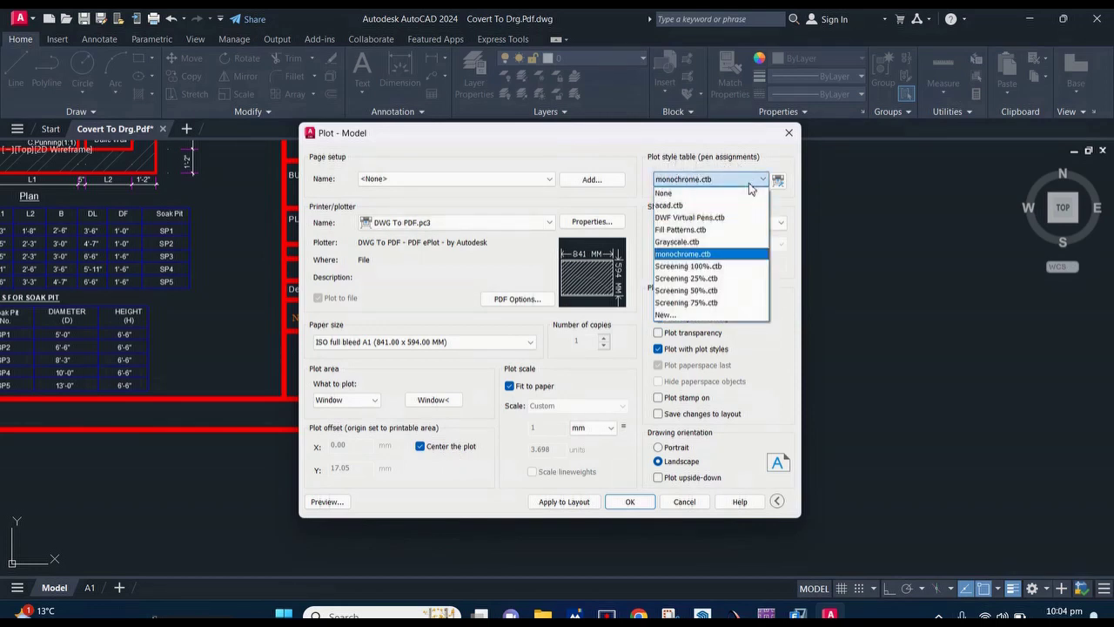
pyautogui.click(729, 254)
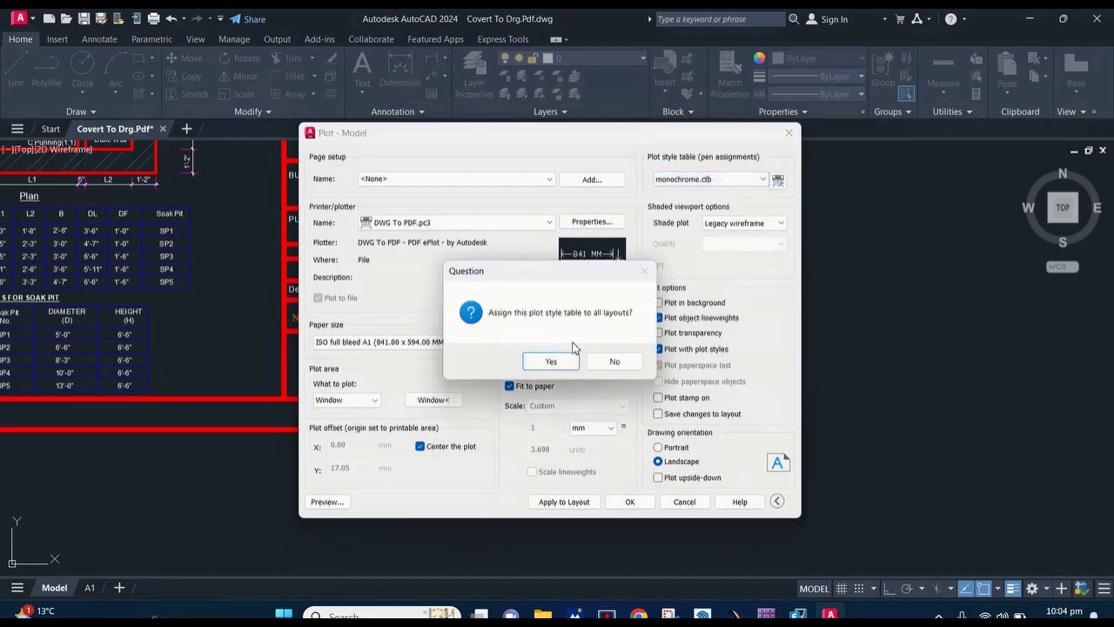
pyautogui.click(551, 362)
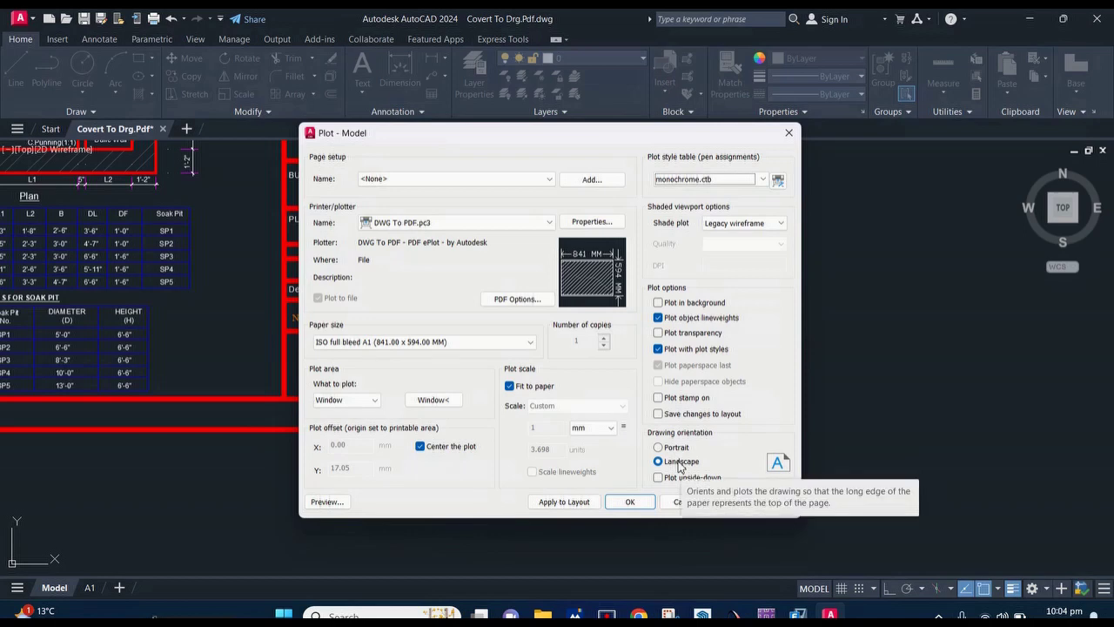
# Switch the drawing orientation to Portrait and preview it, then close the preview.
pyautogui.click(658, 447)
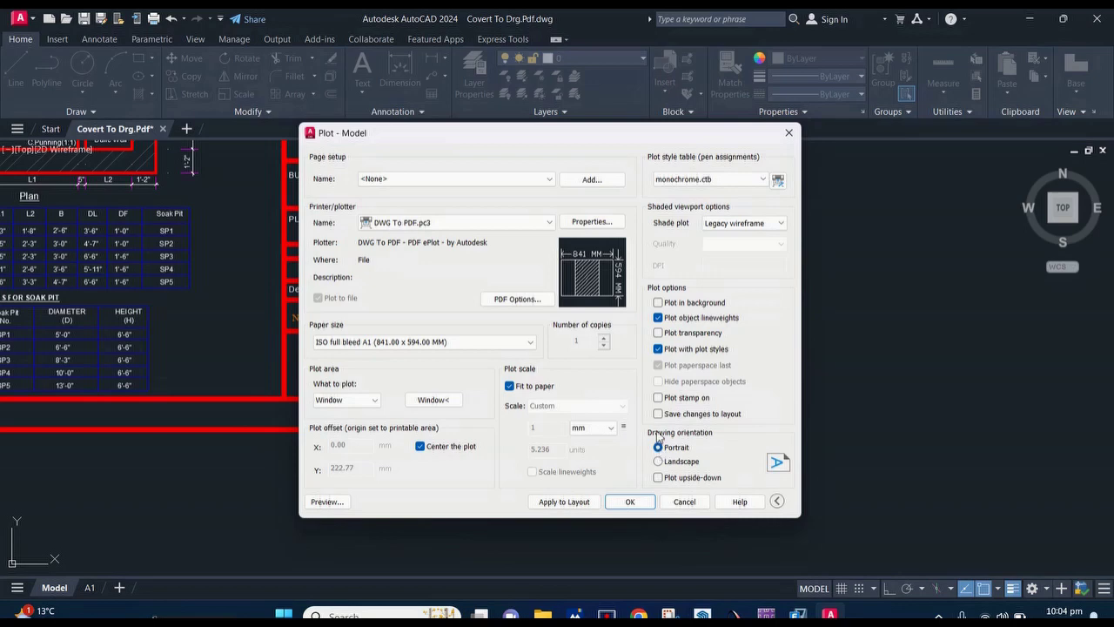
pyautogui.press('Return')
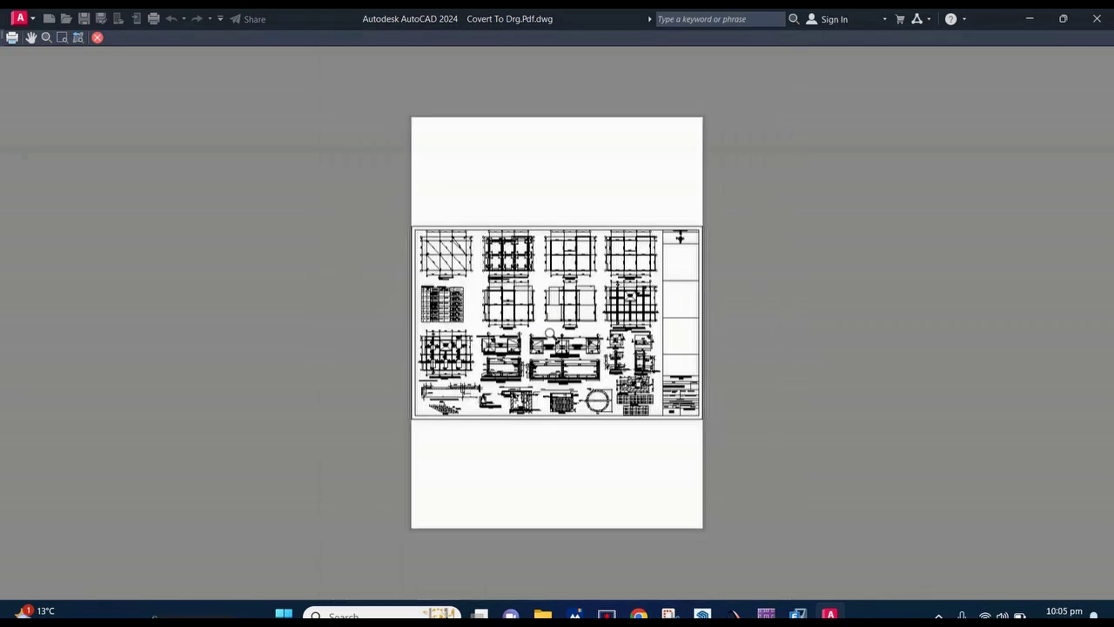
pyautogui.press('Escape')
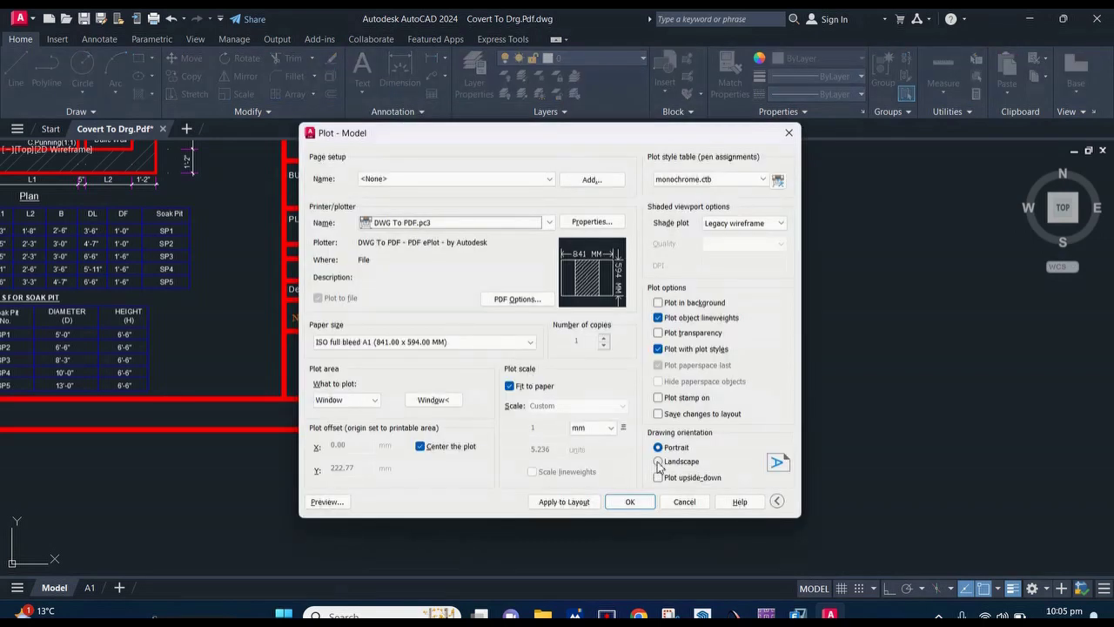
# Return to Landscape and preview the sheet, zooming and panning to check the A1 page.
pyautogui.click(658, 461)
pyautogui.click(327, 503)
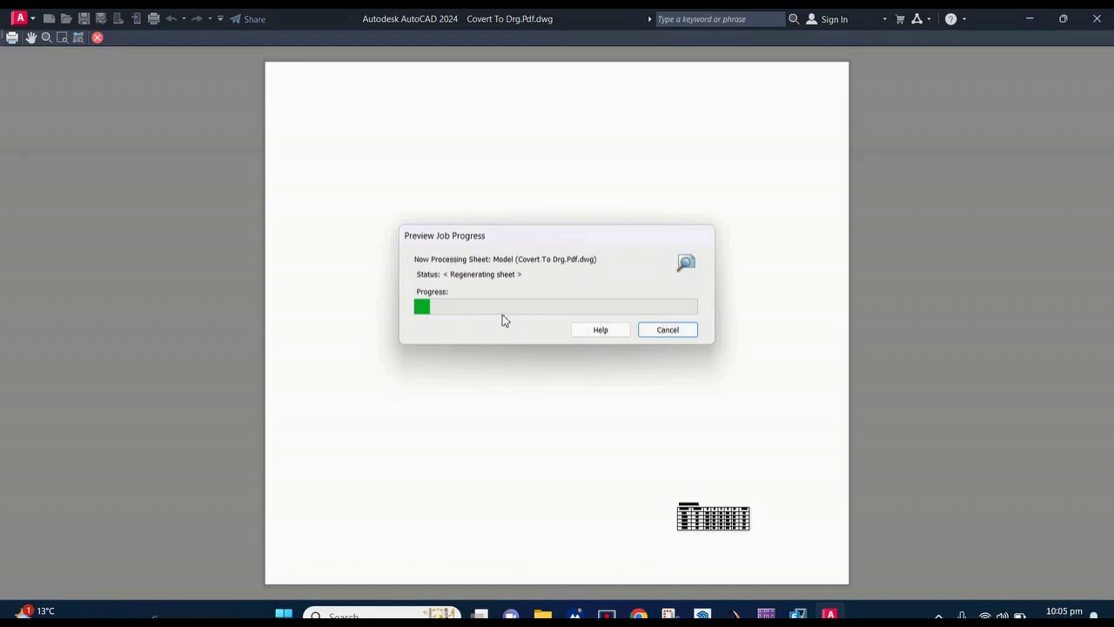
pyautogui.scroll(2, 512, 316)
pyautogui.scroll(-3, 511, 316)
pyautogui.moveTo(514, 317); pyautogui.dragTo(566, 306, button='middle')
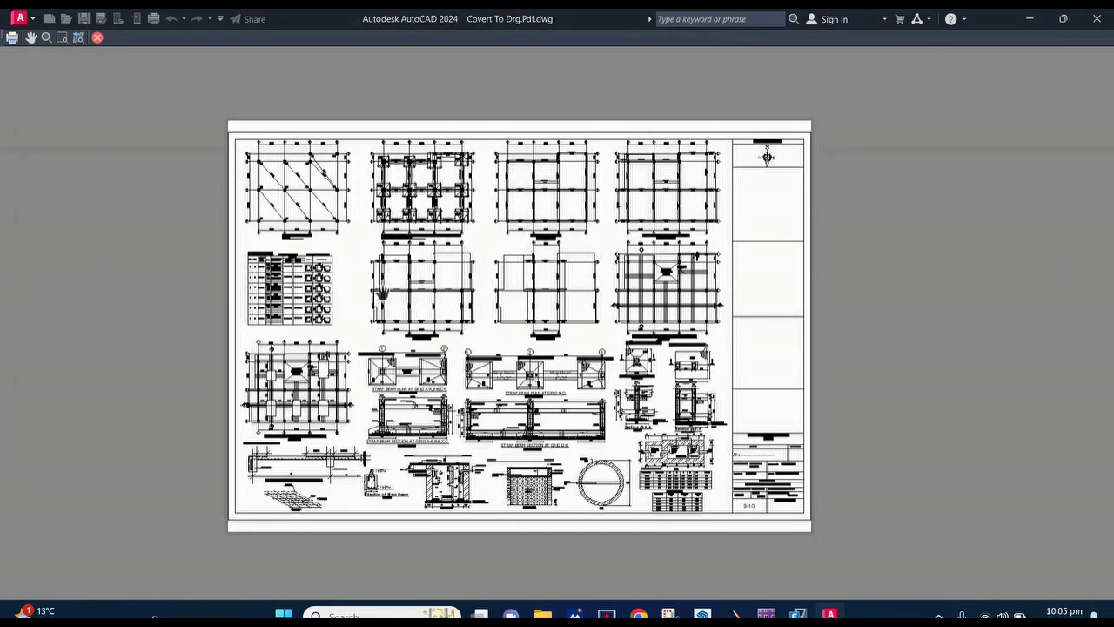
pyautogui.scroll(1, 285, 279)
pyautogui.scroll(2, 285, 278)
pyautogui.scroll(-3, 285, 279)
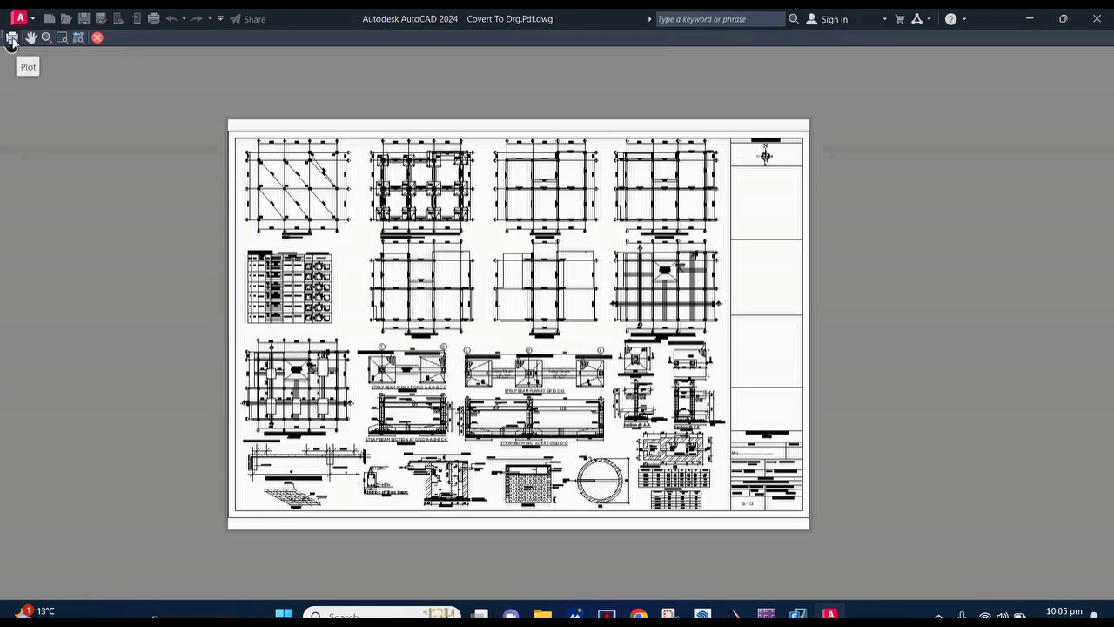
# Plot the sheet to Covert To Drg.Pdf-Model.pdf on the Desktop and show the desktop.
pyautogui.click(11, 38)
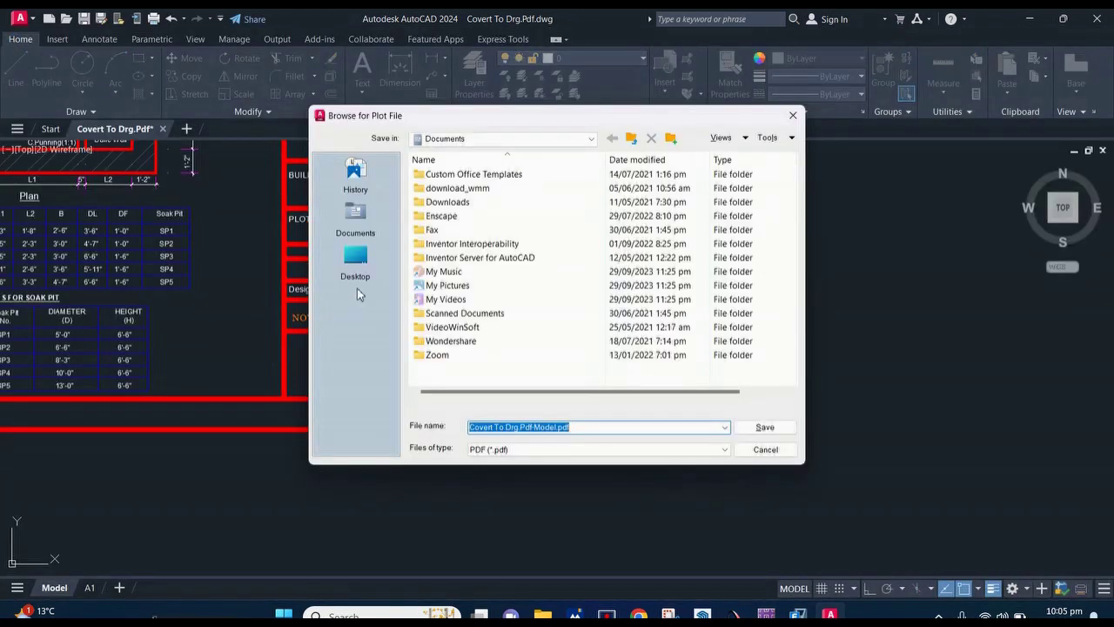
pyautogui.click(355, 257)
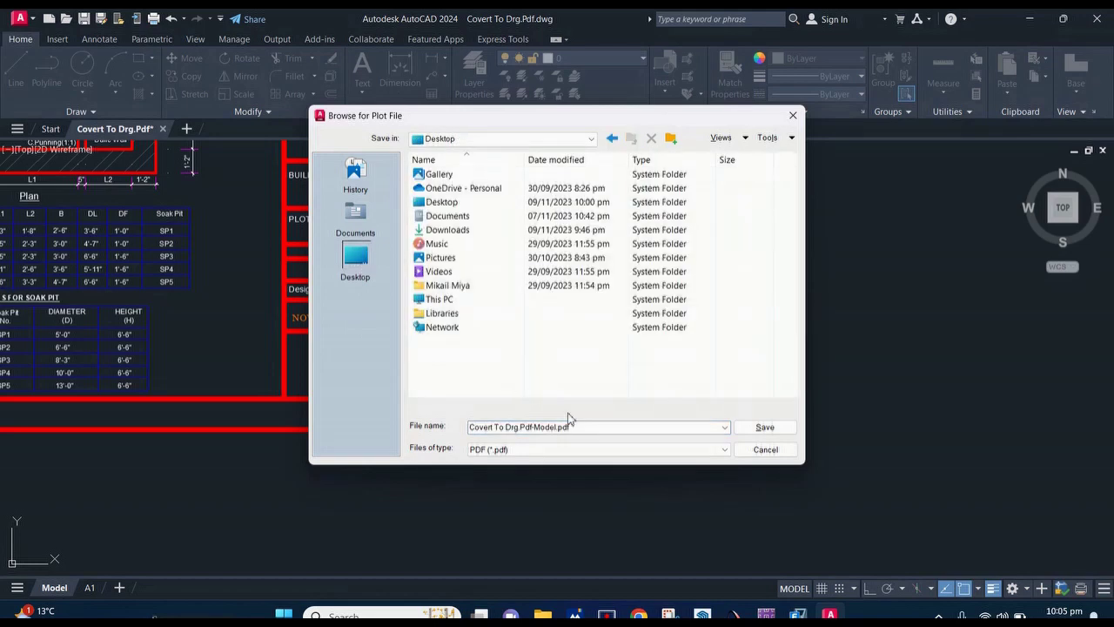
pyautogui.click(765, 427)
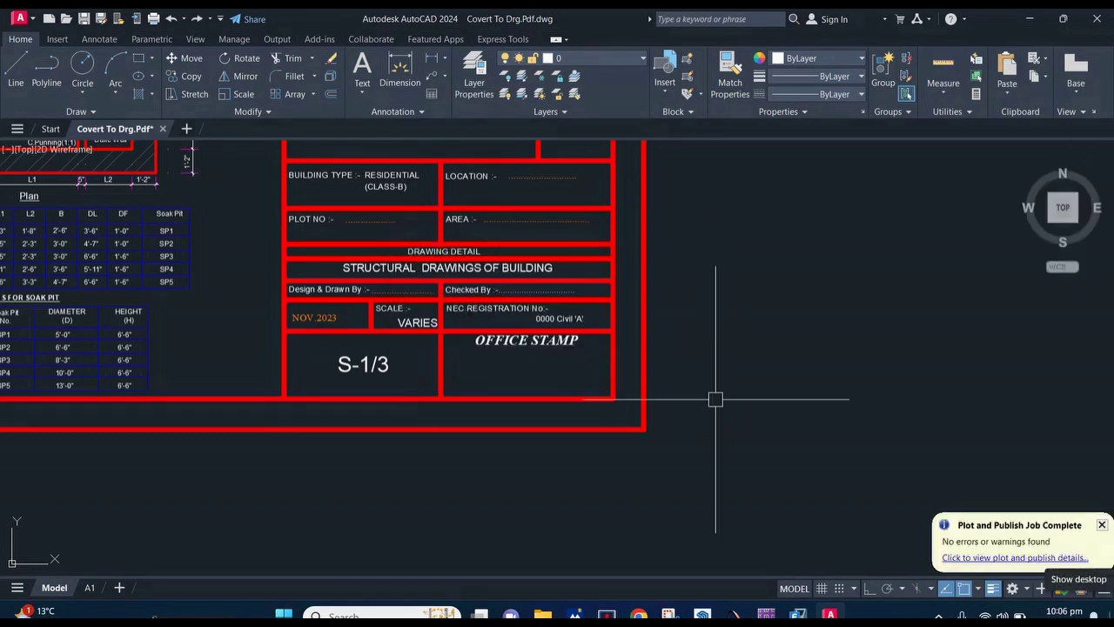
pyautogui.click(1112, 615)
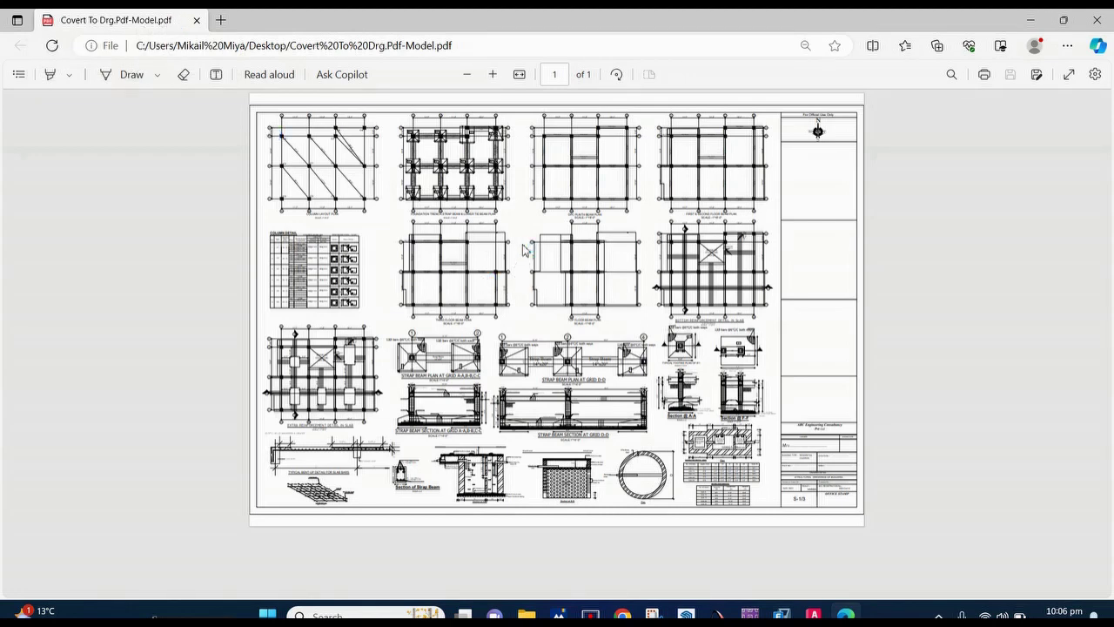
pyautogui.press('super+d')
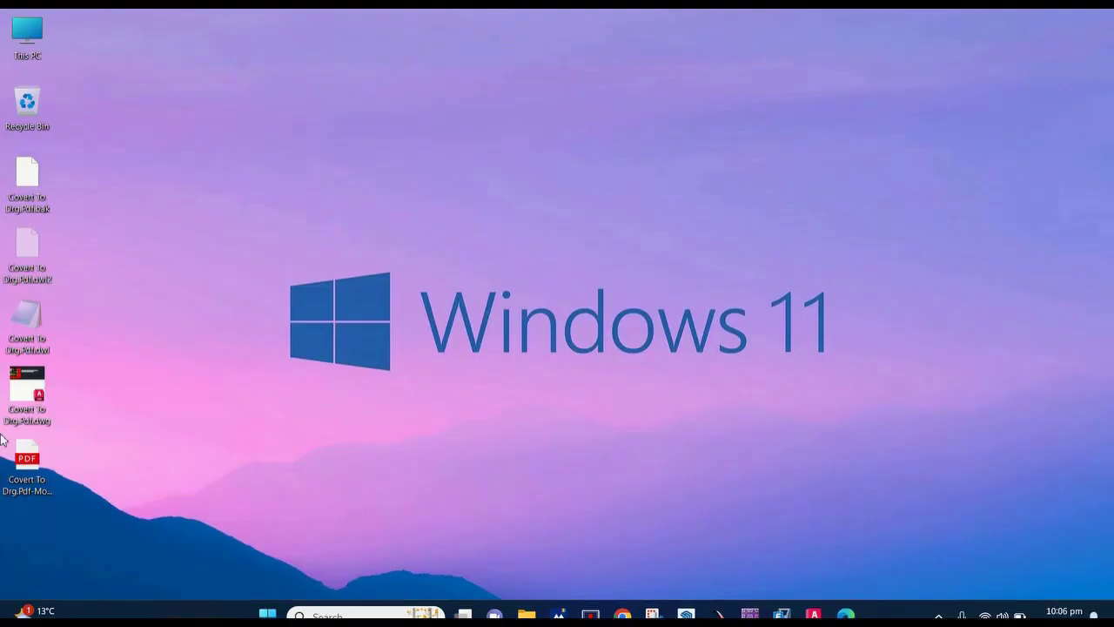
# Move the PDF icon to the upper middle of the desktop and switch back to AutoCAD.
pyautogui.moveTo(26, 461); pyautogui.dragTo(447, 121)
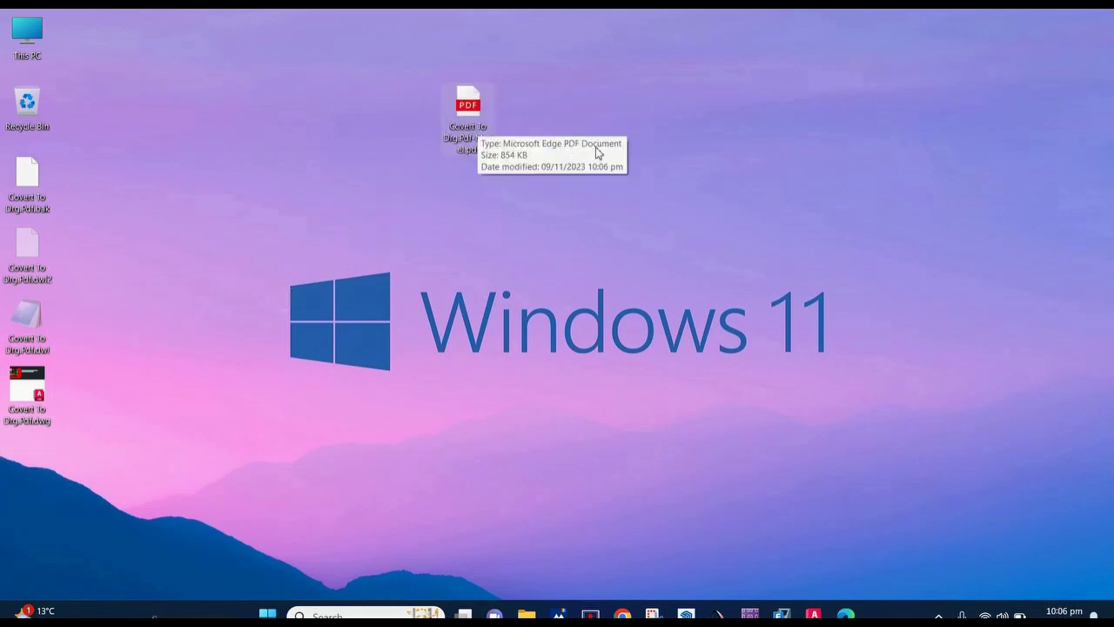
pyautogui.click(624, 189)
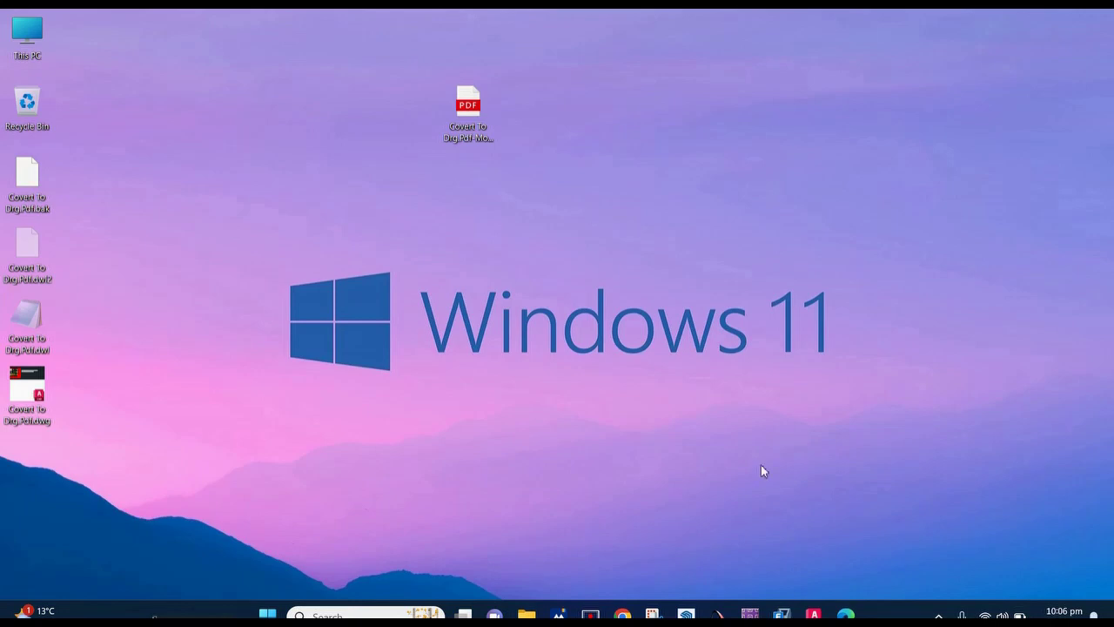
pyautogui.click(814, 615)
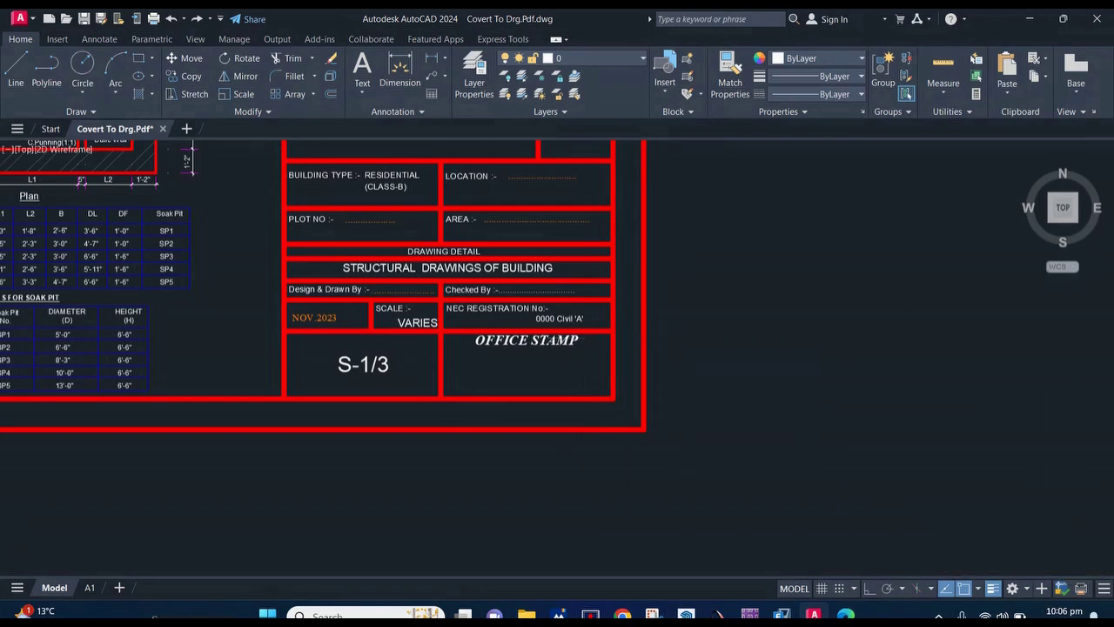
# Zoom over the drawing and window-select all of it to inspect, then clear the selection.
pyautogui.scroll(-3, 684, 336)
pyautogui.scroll(-1, 642, 249)
pyautogui.scroll(1, 642, 249)
pyautogui.scroll(1, 589, 192)
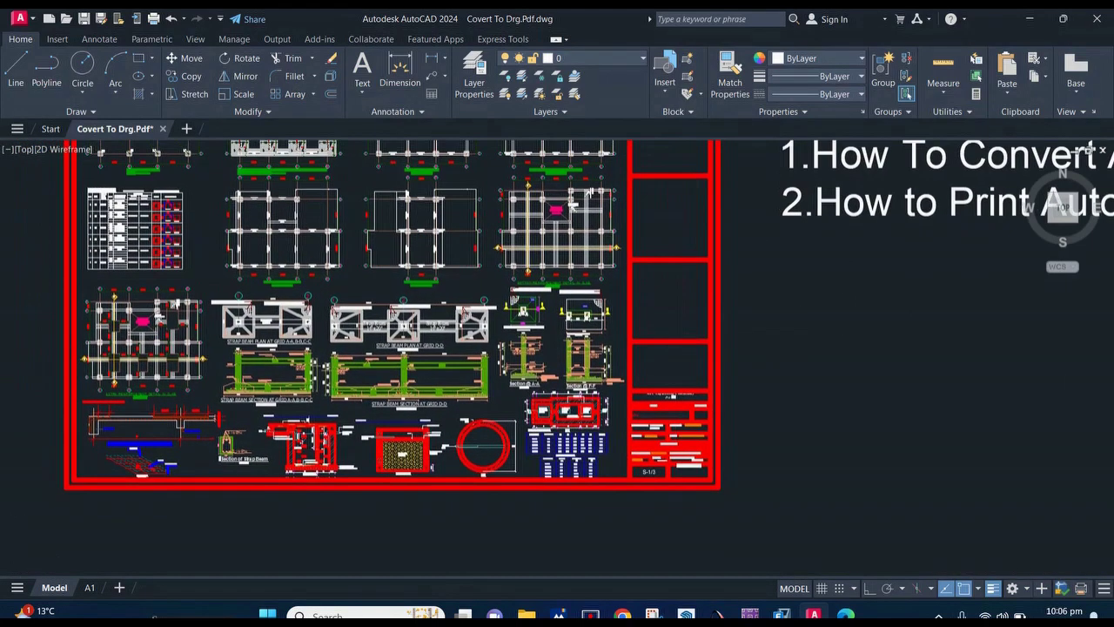
pyautogui.scroll(-2, 641, 302)
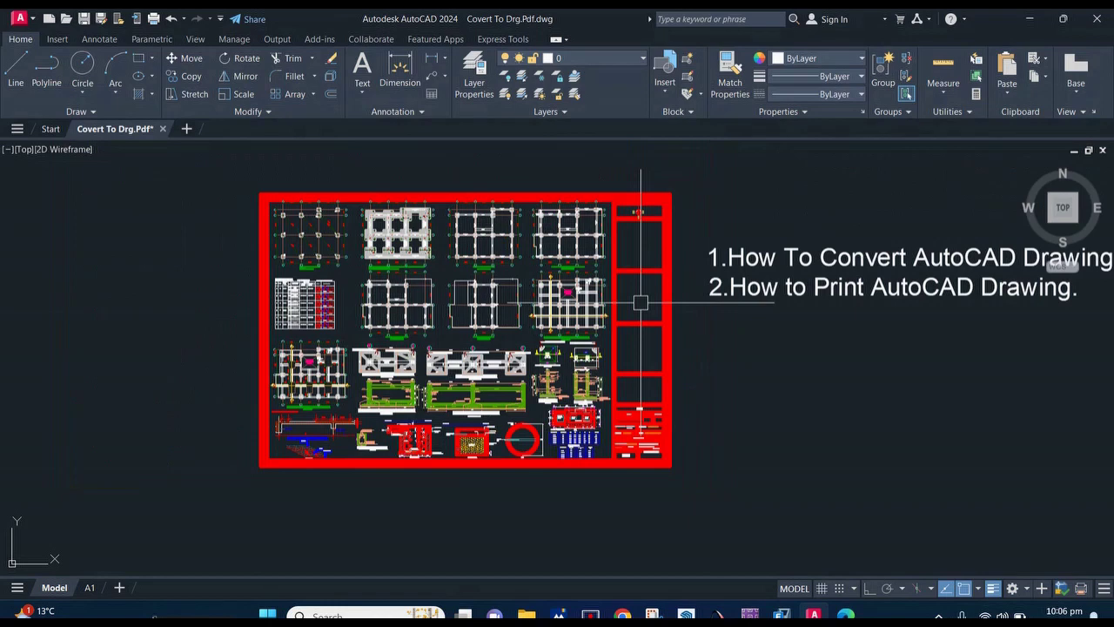
pyautogui.click(229, 172)
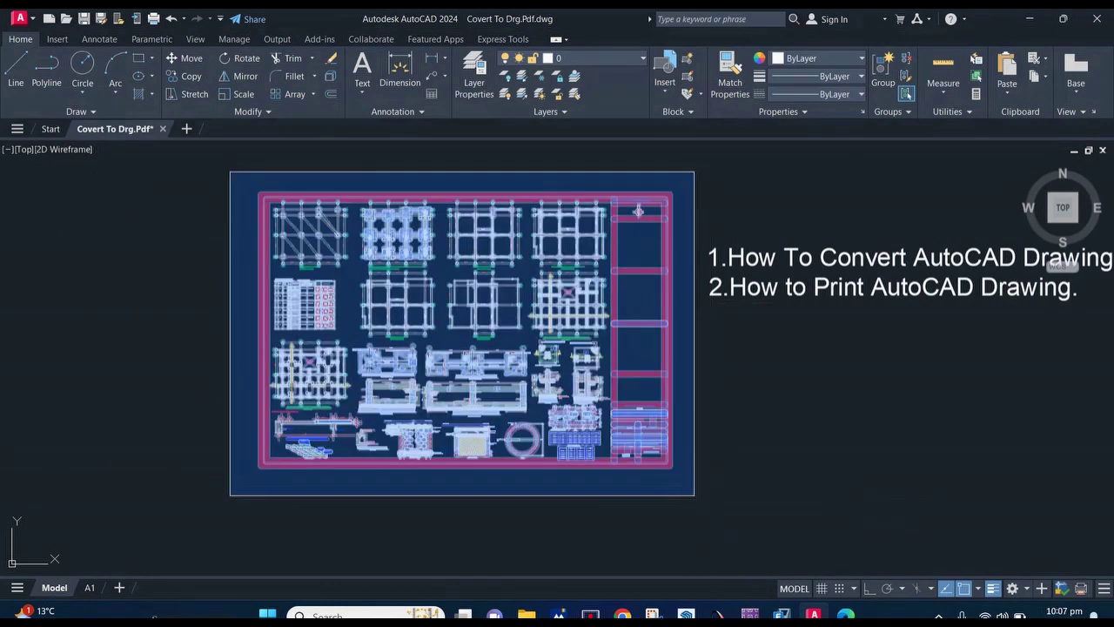
pyautogui.click(694, 495)
pyautogui.press('Escape')
# Window-select the column layout plan, then the foundation plan, to inspect each.
pyautogui.scroll(3, 299, 199)
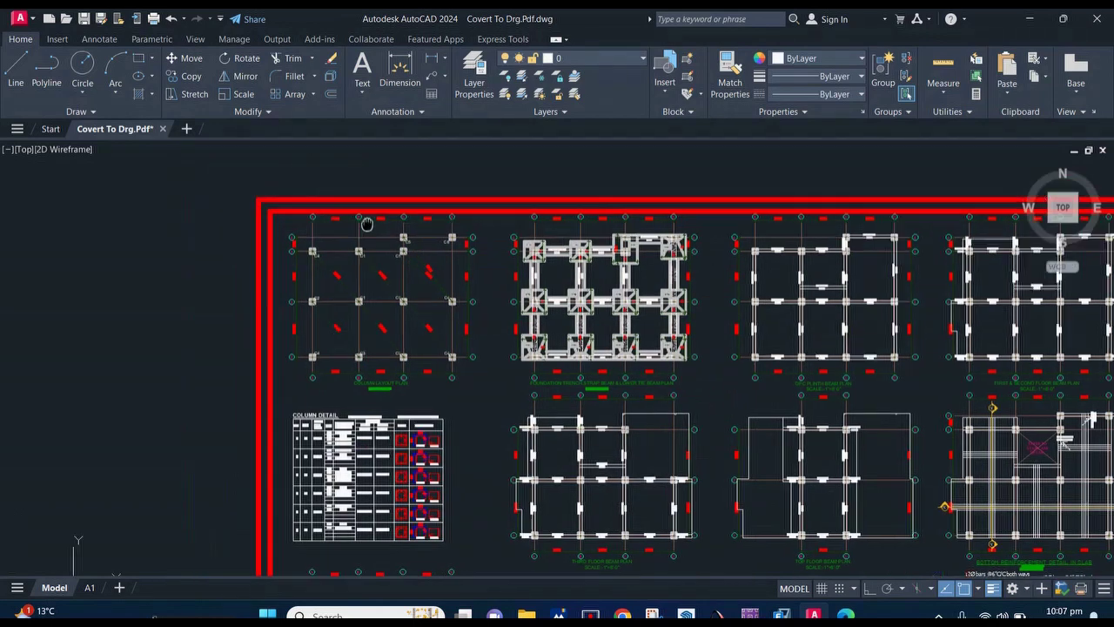
pyautogui.scroll(2, 295, 215)
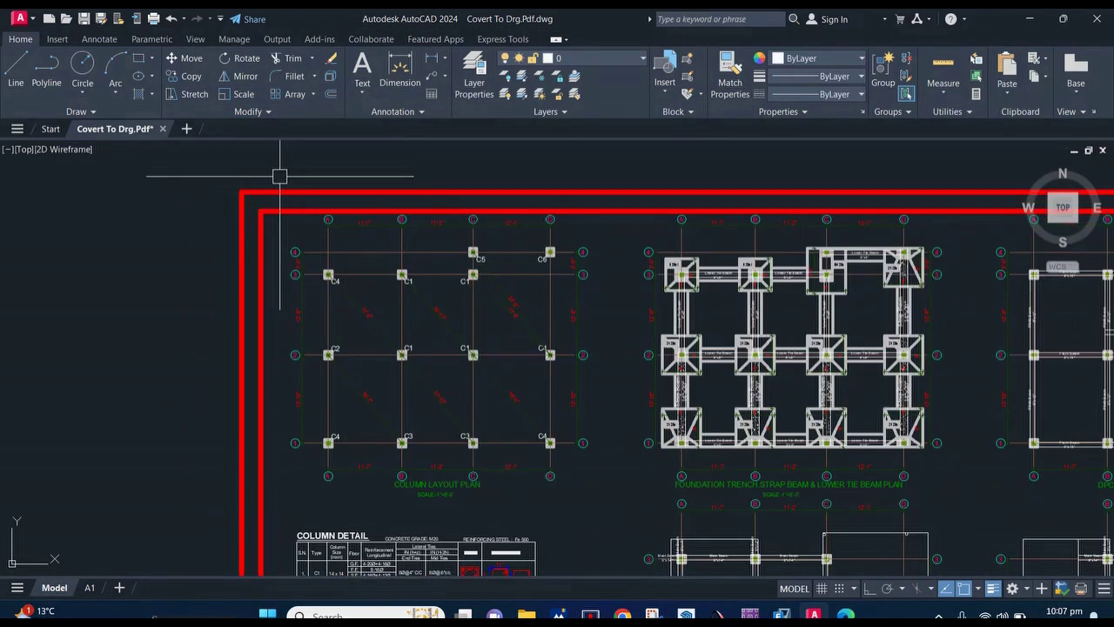
pyautogui.click(278, 176)
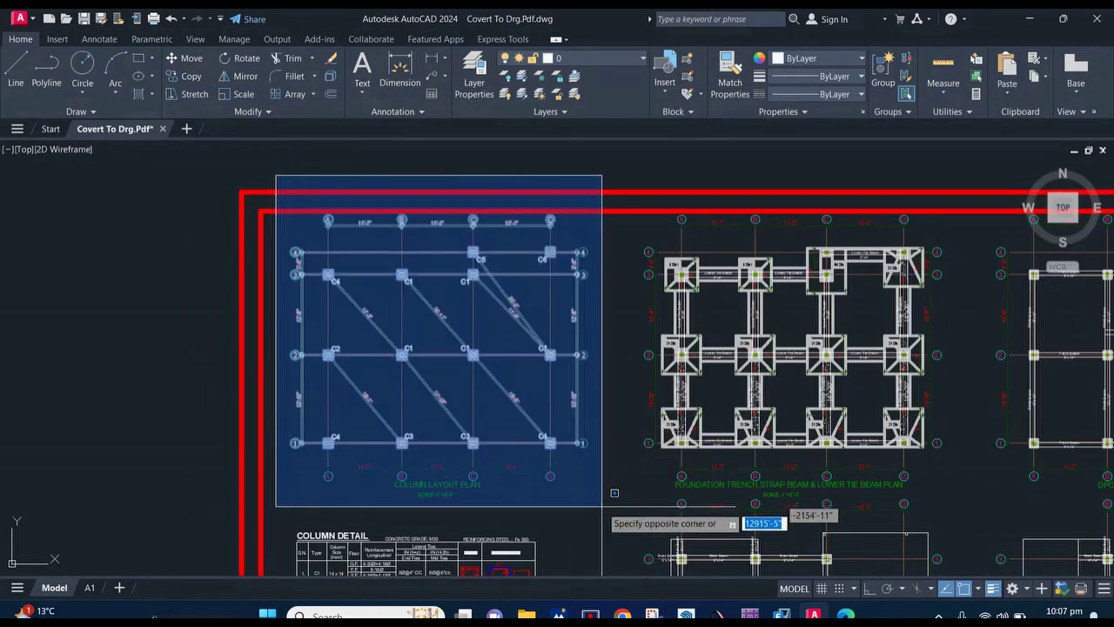
pyautogui.click(613, 497)
pyautogui.press('Escape')
pyautogui.moveTo(610, 381); pyautogui.dragTo(441, 388, button='middle')
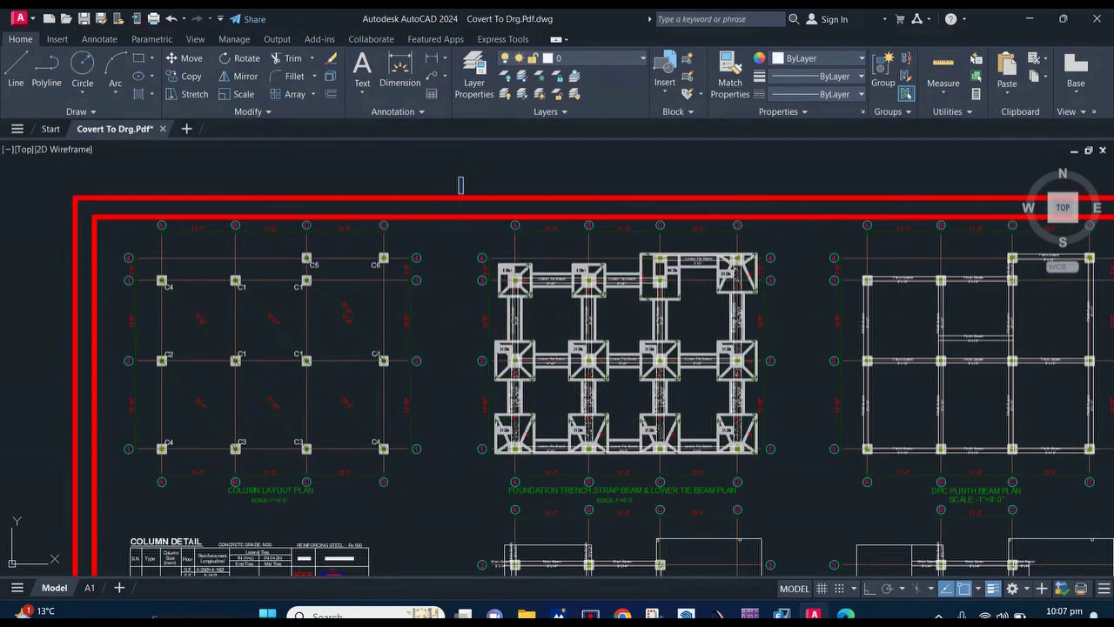
pyautogui.click(459, 177)
pyautogui.click(799, 497)
pyautogui.press('Escape')
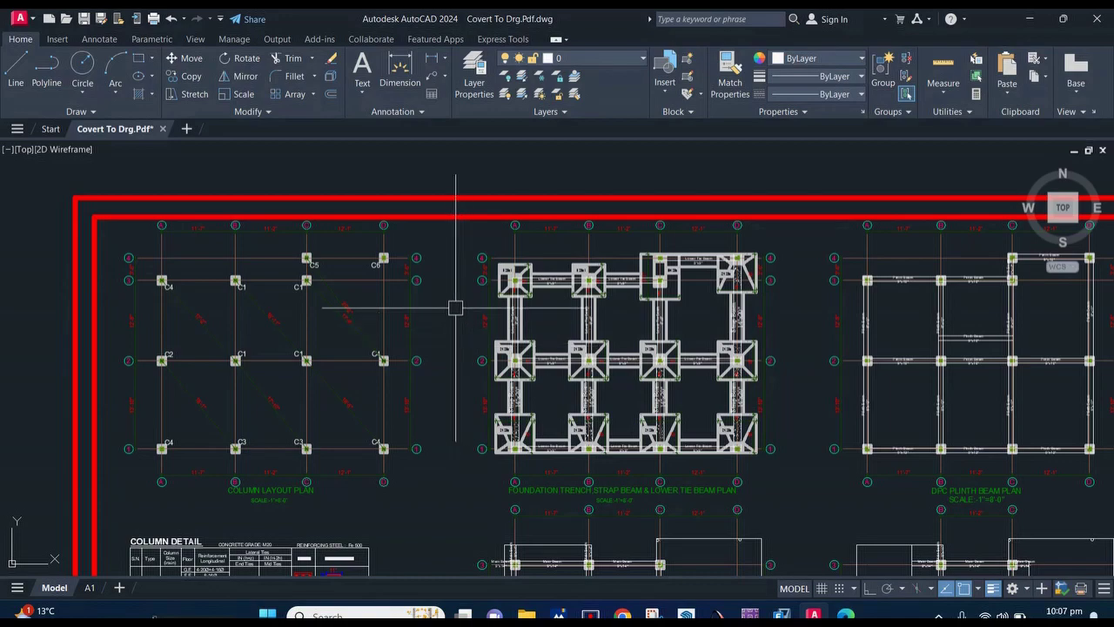
# Open Plot - Model and dismiss the HP LaserJet printer warning.
pyautogui.scroll(-4, 488, 327)
pyautogui.moveTo(487, 327); pyautogui.dragTo(432, 253, button='middle')
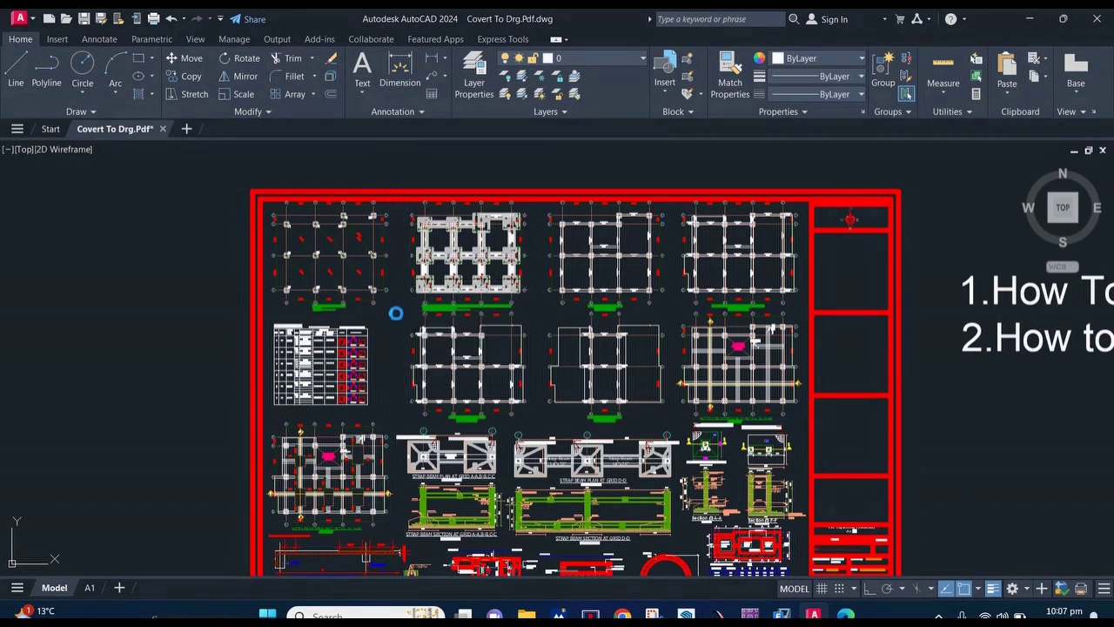
pyautogui.hotkey('ctrl', 'p')
pyautogui.click(670, 355)
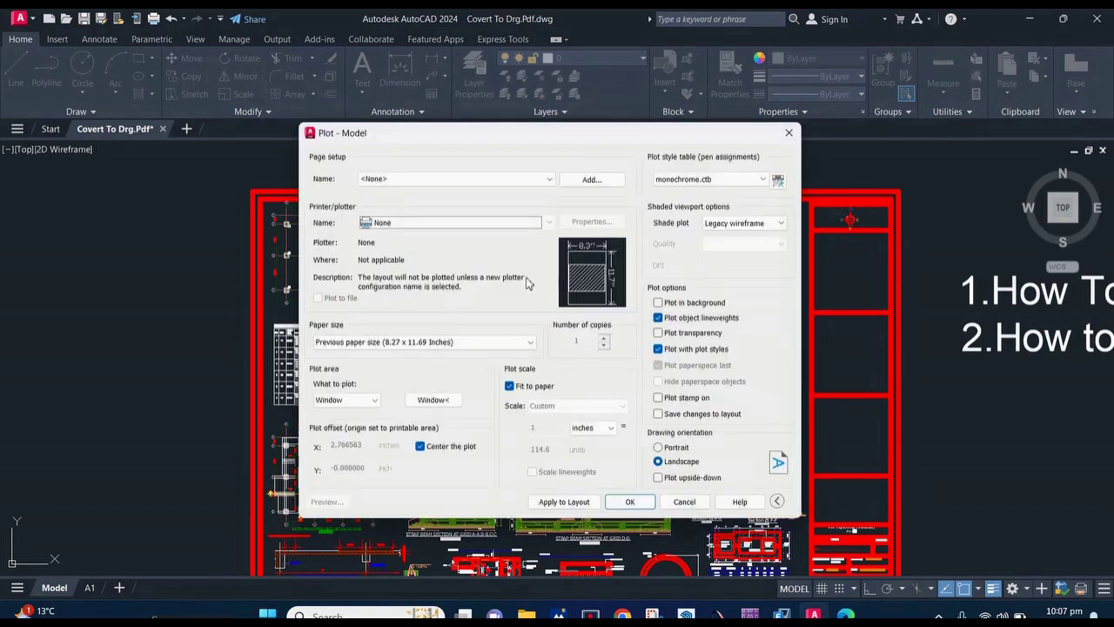
pyautogui.click(788, 132)
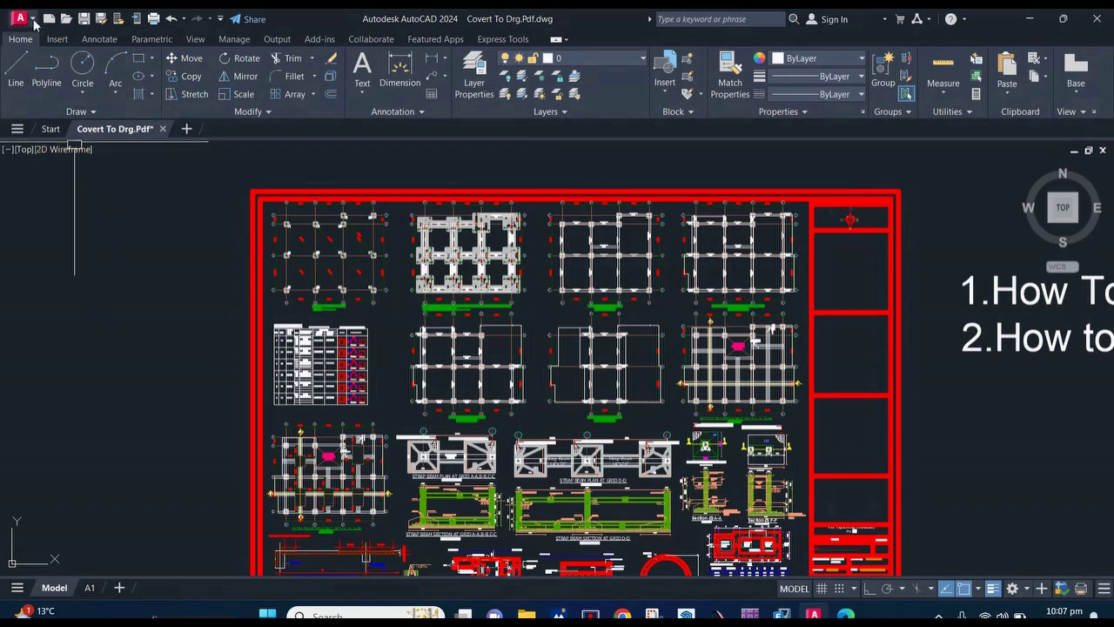
pyautogui.click(35, 23)
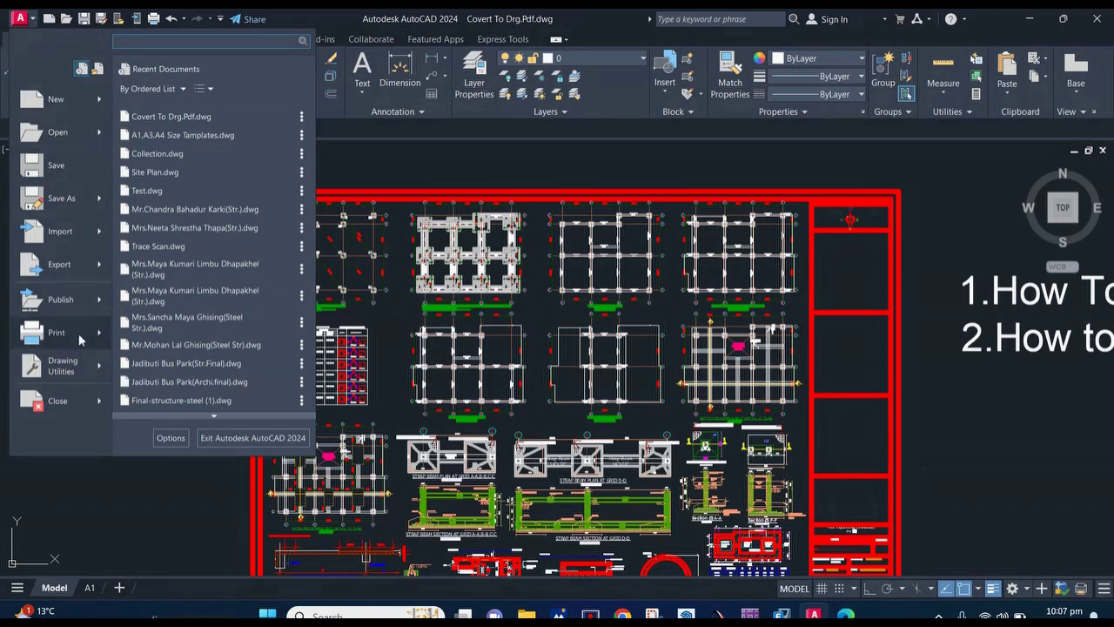
pyautogui.moveTo(56, 333)
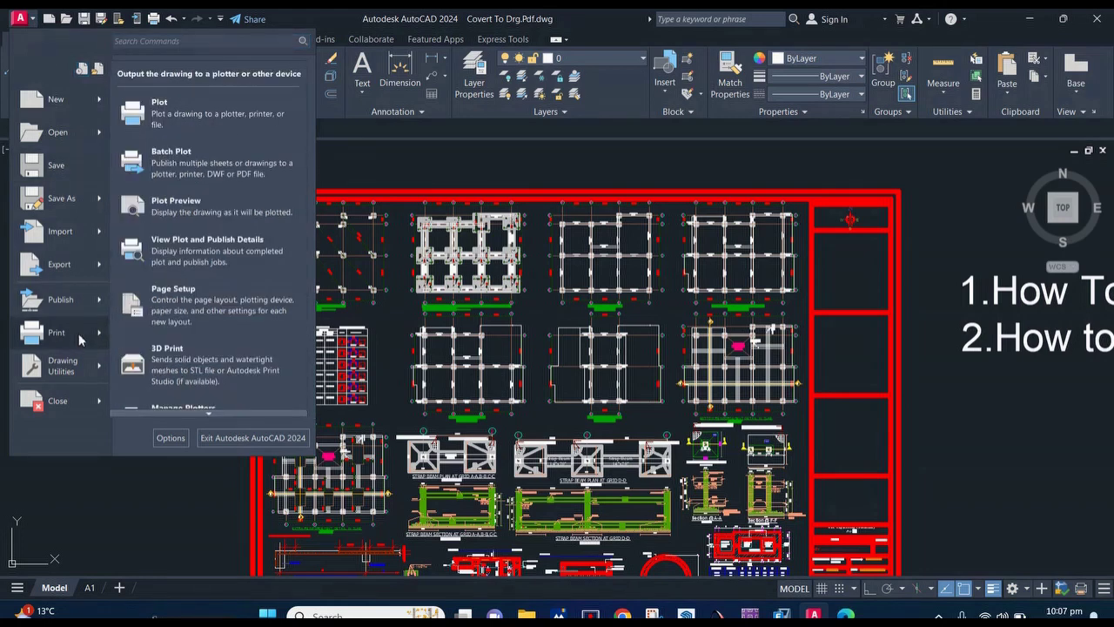
pyautogui.click(80, 340)
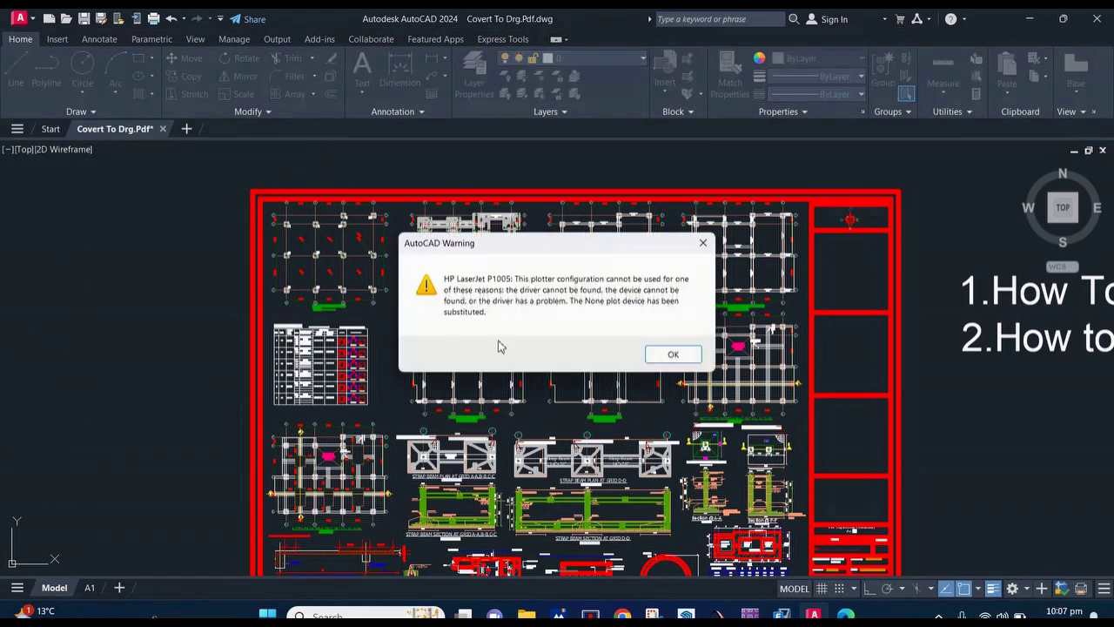
pyautogui.click(670, 354)
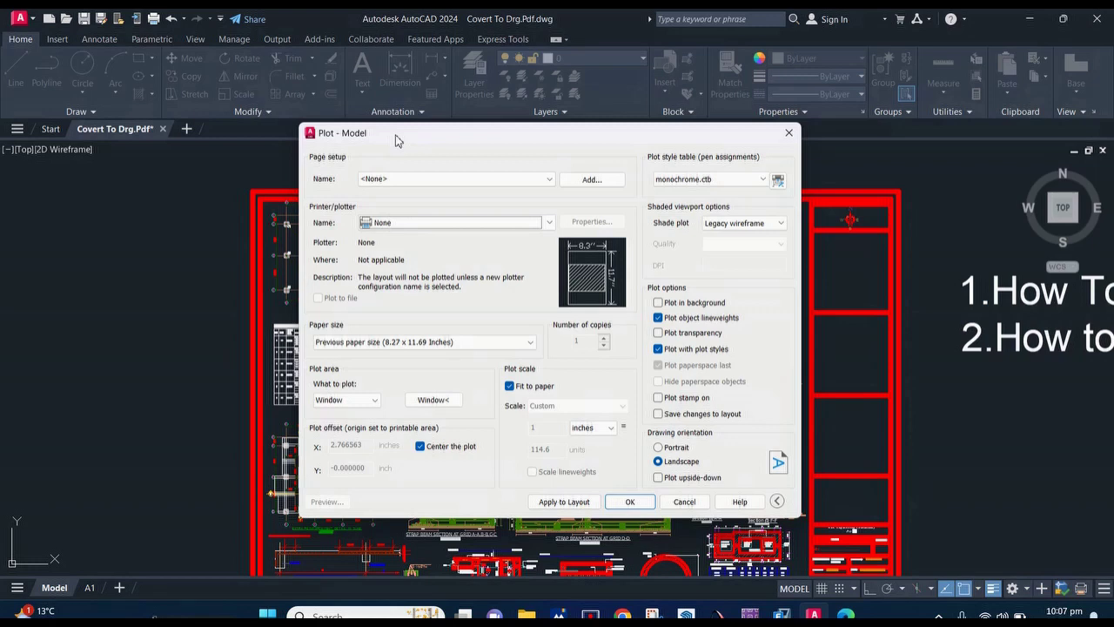
pyautogui.moveTo(397, 141); pyautogui.dragTo(396, 151)
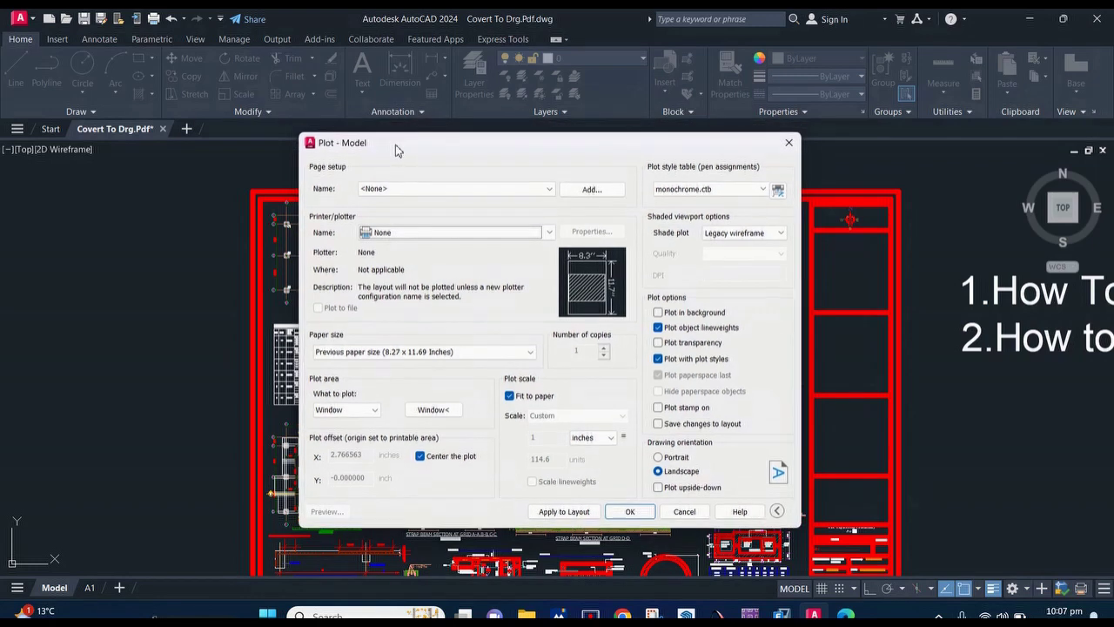
# Apply the <Previous plot> page setup and switch the printer to HP Smart Printing, keeping A1 paper.
pyautogui.click(422, 188)
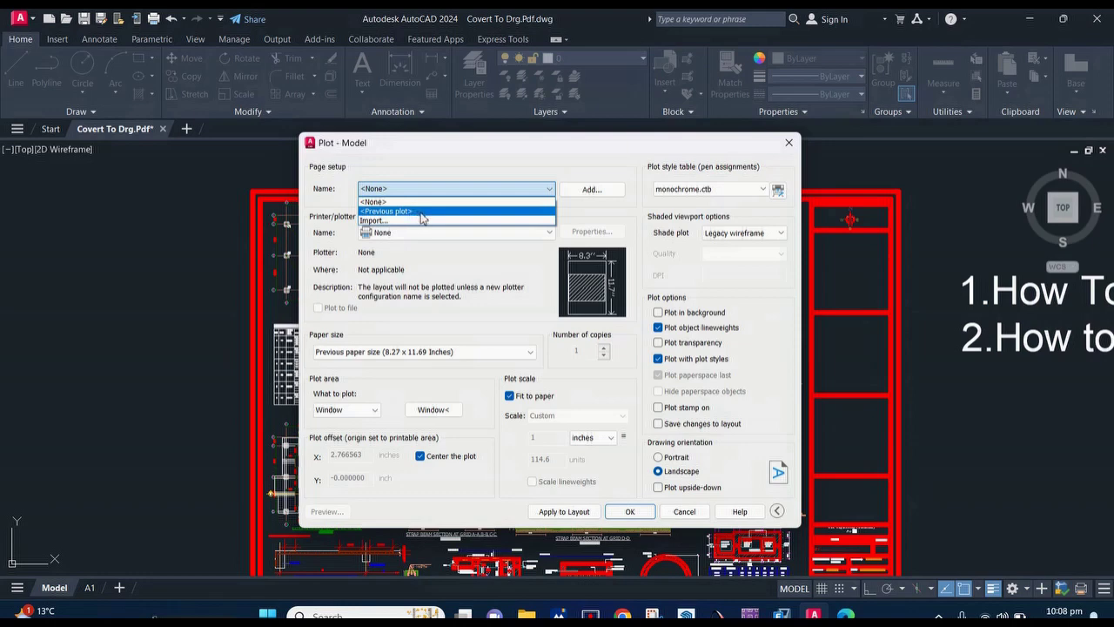
pyautogui.click(422, 214)
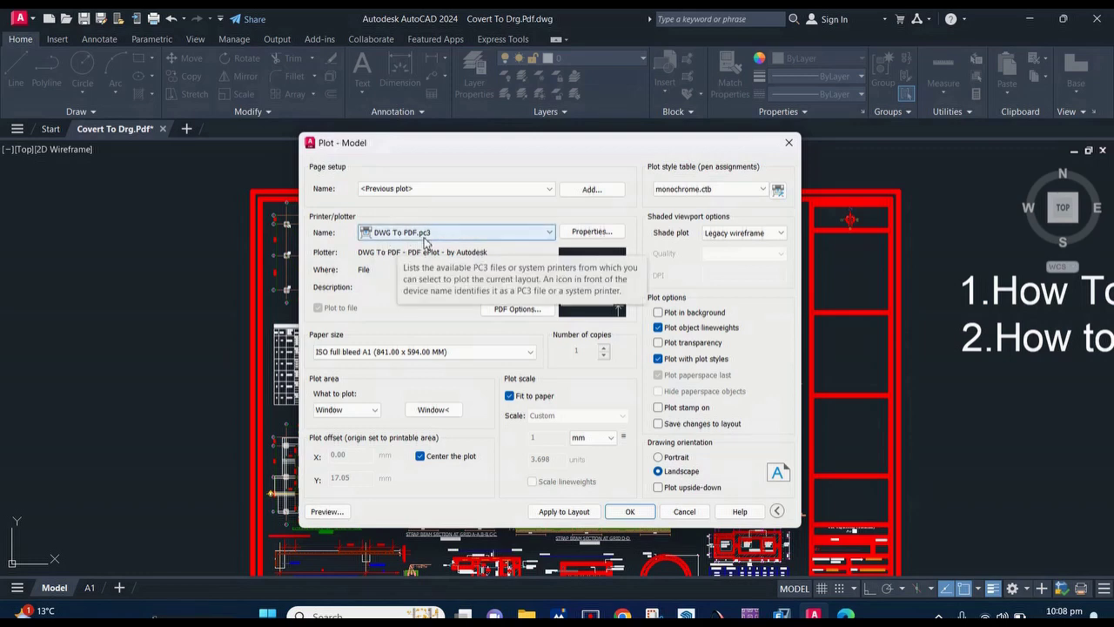
pyautogui.click(426, 235)
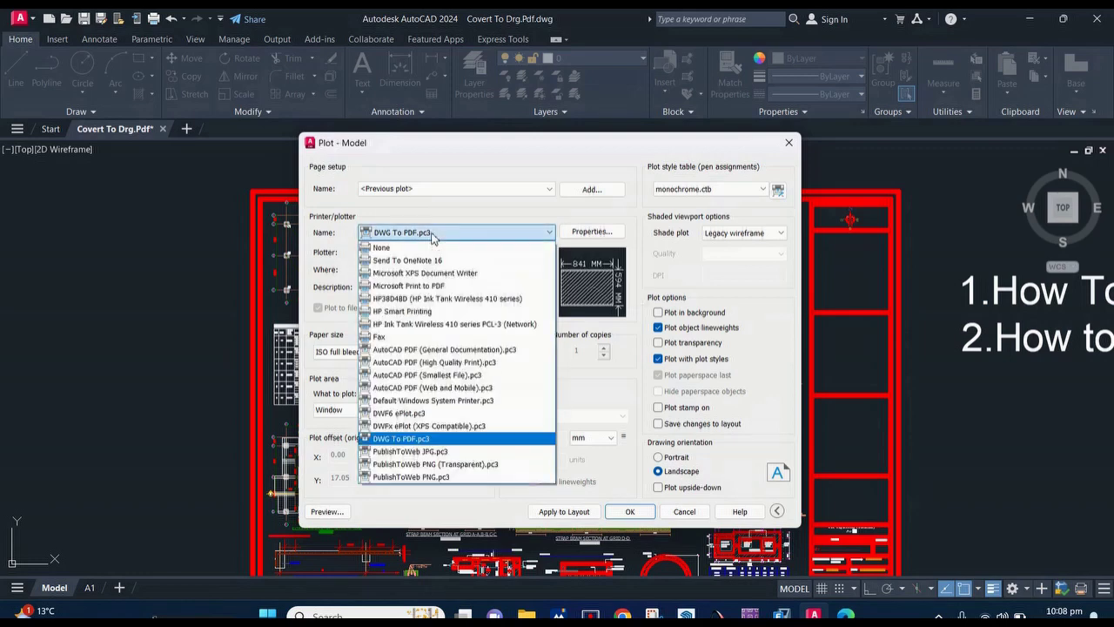
pyautogui.click(409, 439)
pyautogui.click(414, 190)
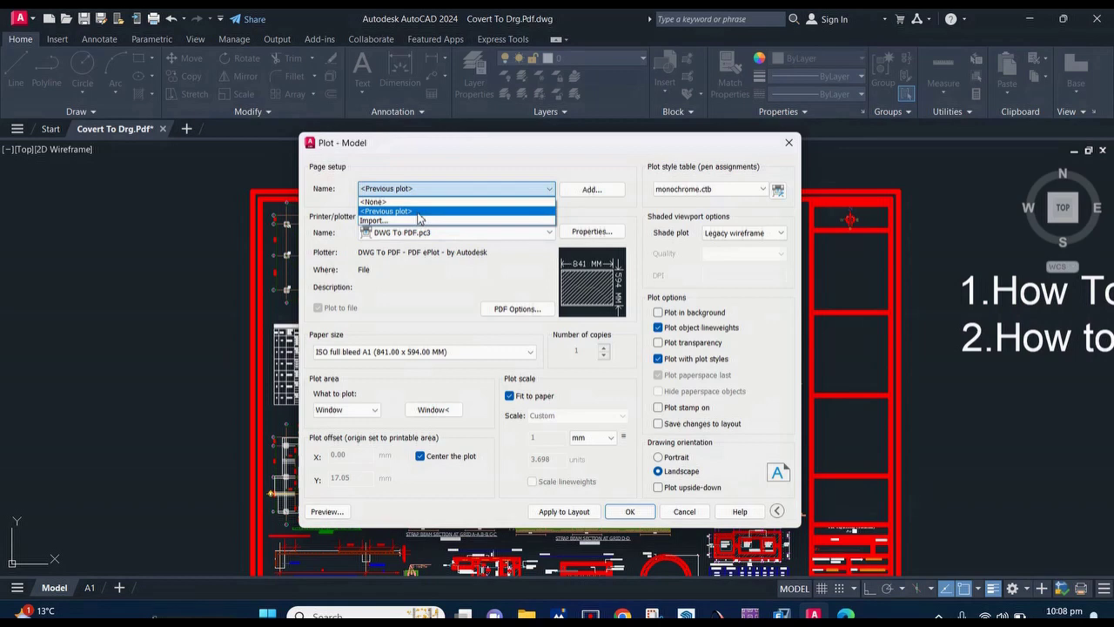
pyautogui.click(419, 215)
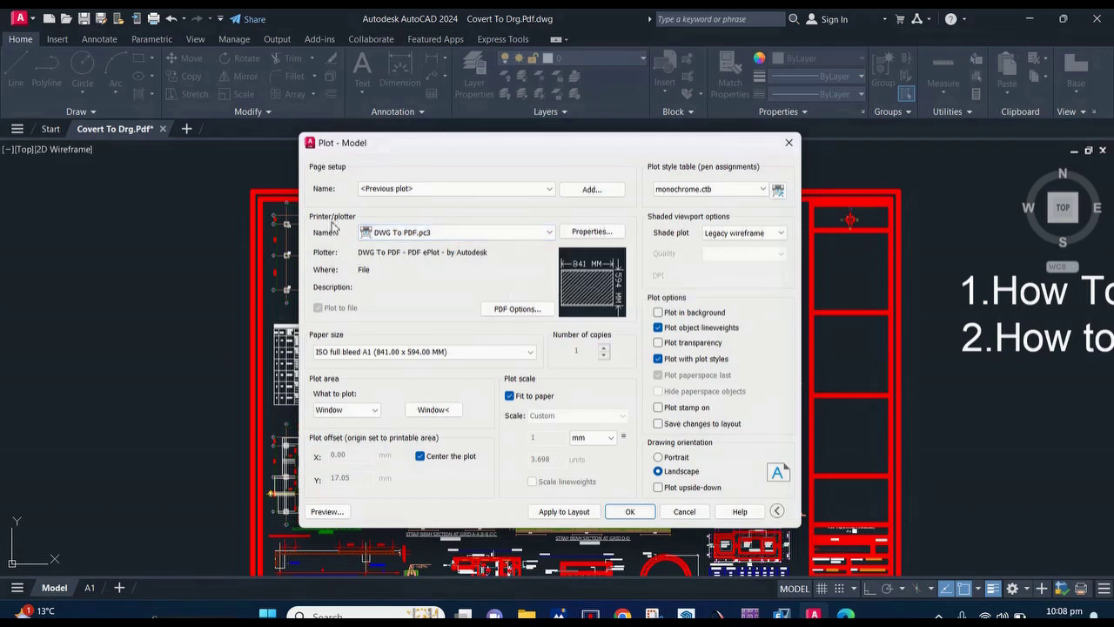
pyautogui.click(512, 236)
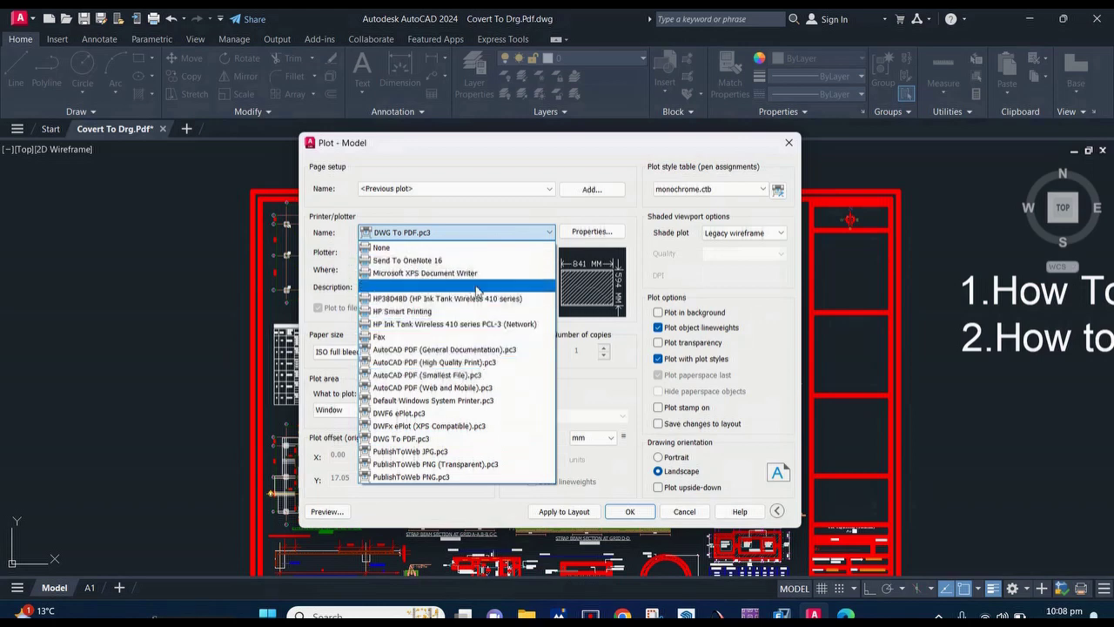
pyautogui.click(490, 233)
pyautogui.click(490, 233)
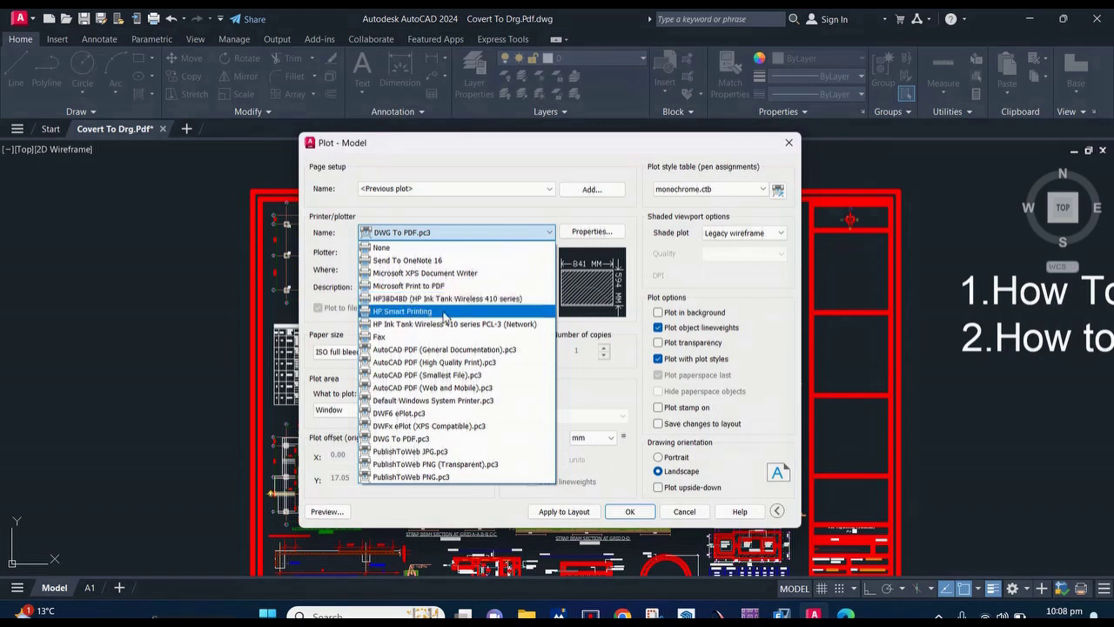
pyautogui.click(445, 317)
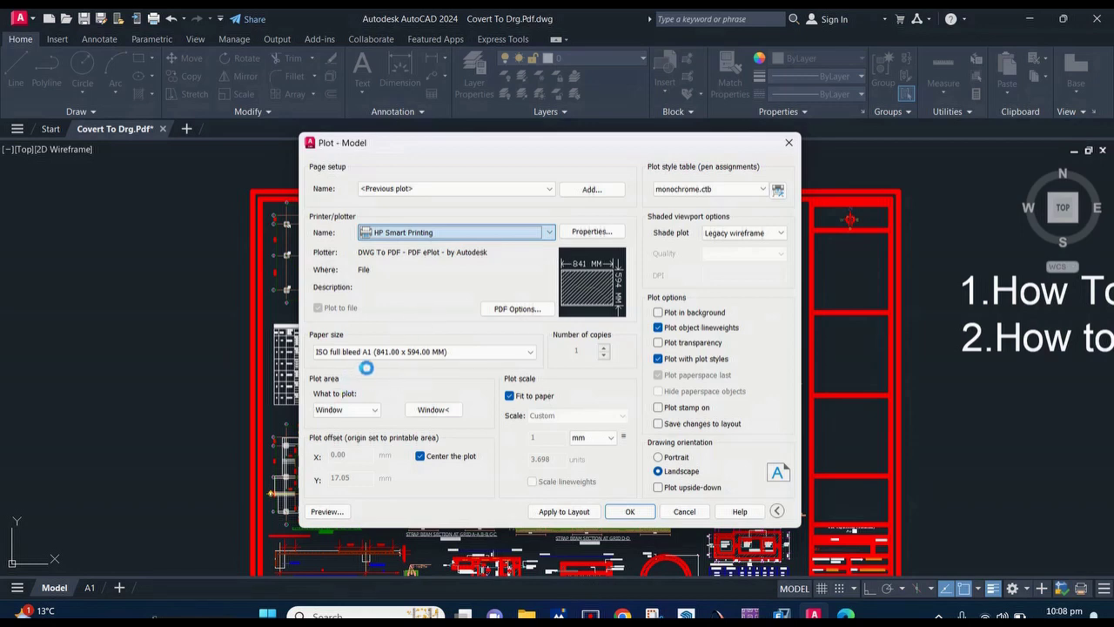
# Keep A1 paper and window the plot area from the sheet's top-left to bottom-right corner.
pyautogui.click(492, 352)
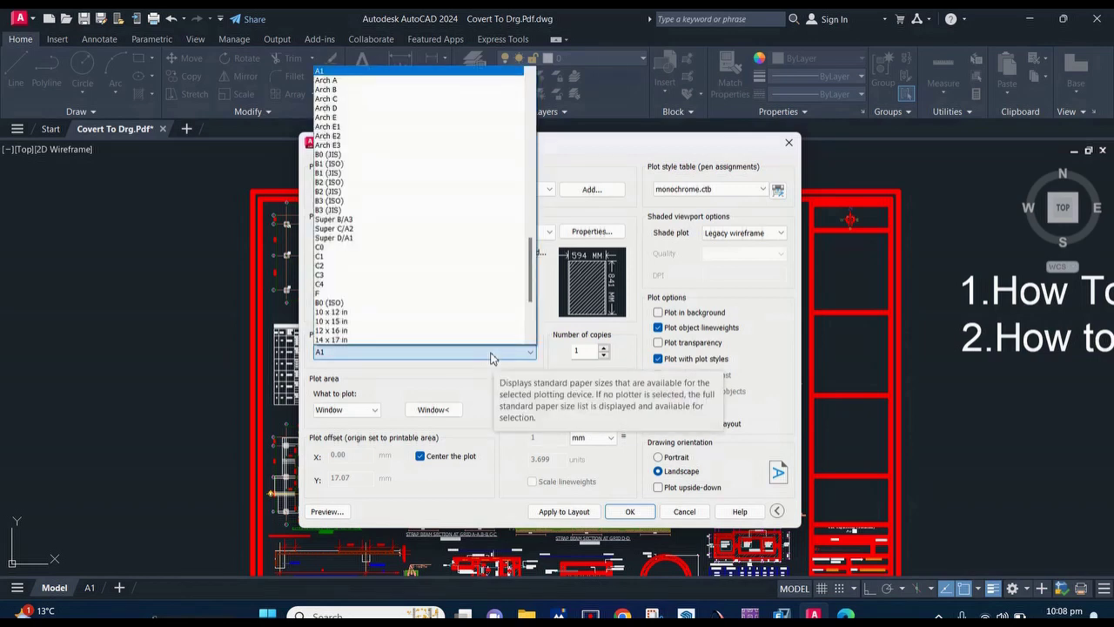
pyautogui.click(492, 353)
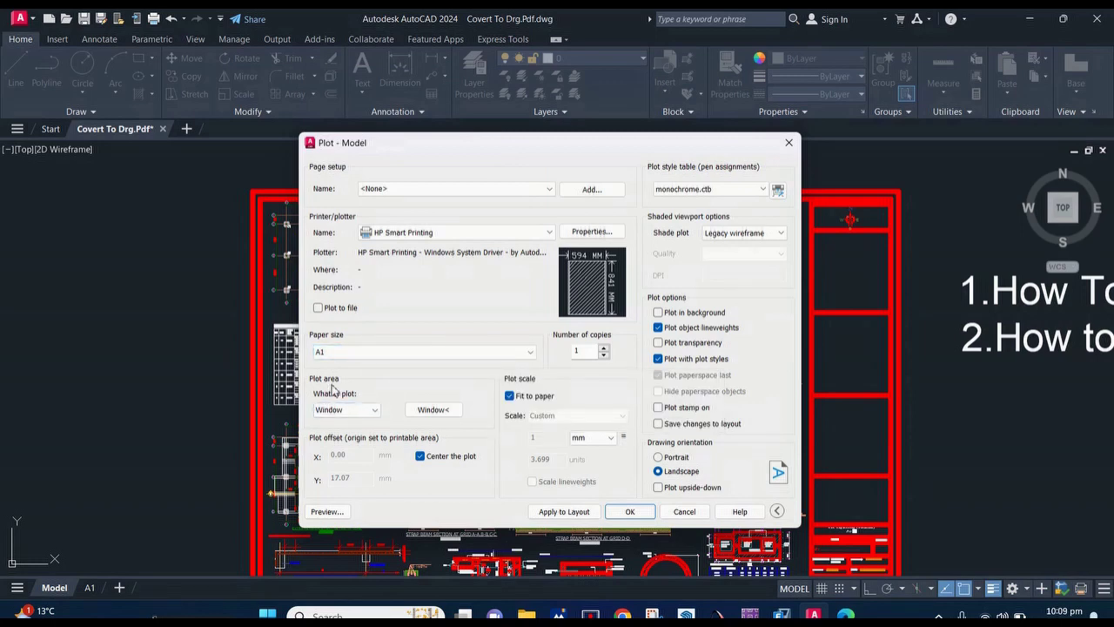
pyautogui.click(434, 410)
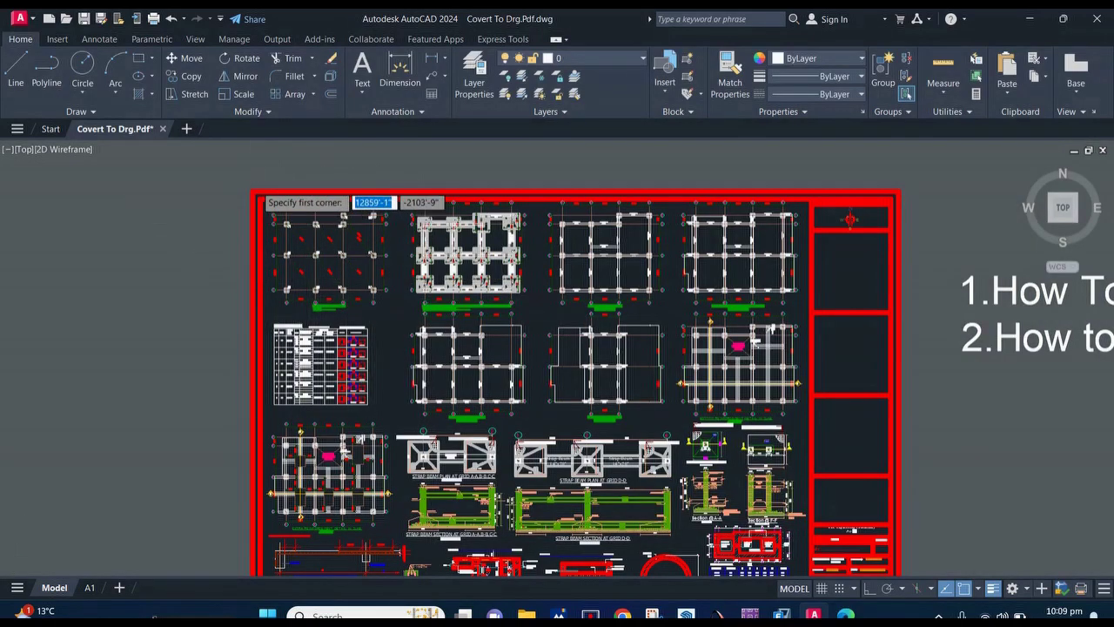
pyautogui.scroll(5, 242, 212)
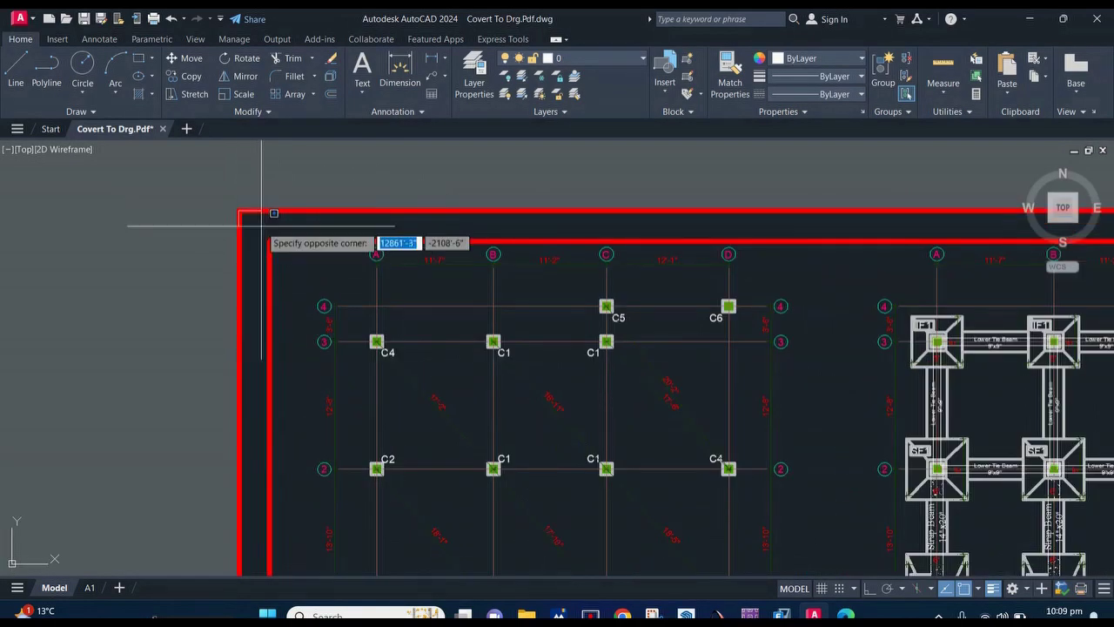
pyautogui.scroll(-5, 262, 209)
pyautogui.click(258, 224)
pyautogui.scroll(2, 576, 479)
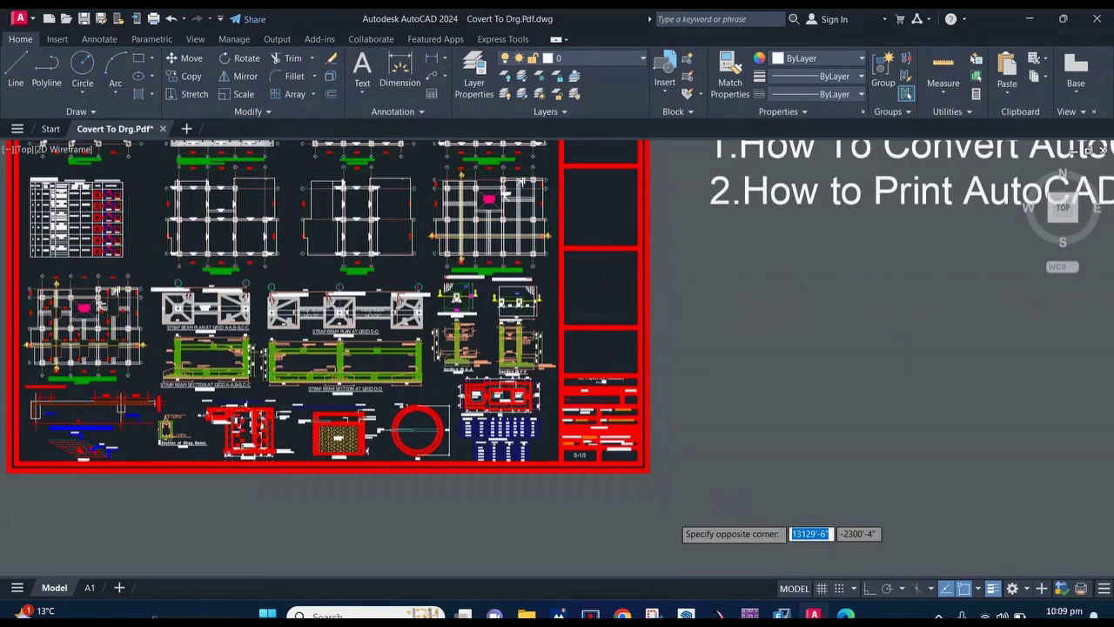
pyautogui.scroll(2, 584, 461)
pyautogui.scroll(2, 601, 435)
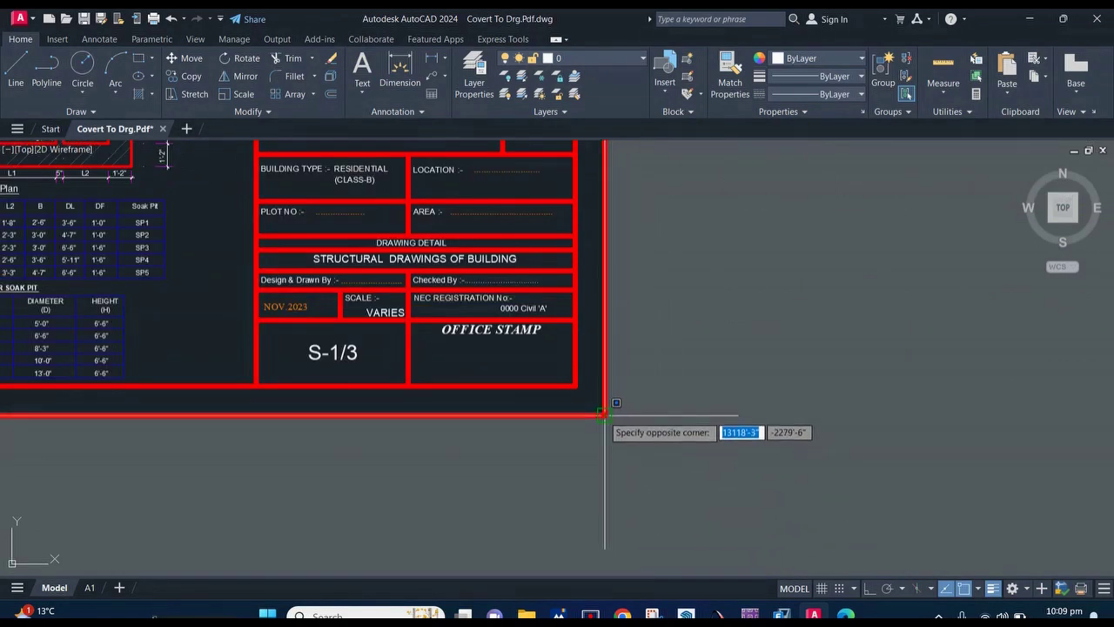
pyautogui.click(606, 422)
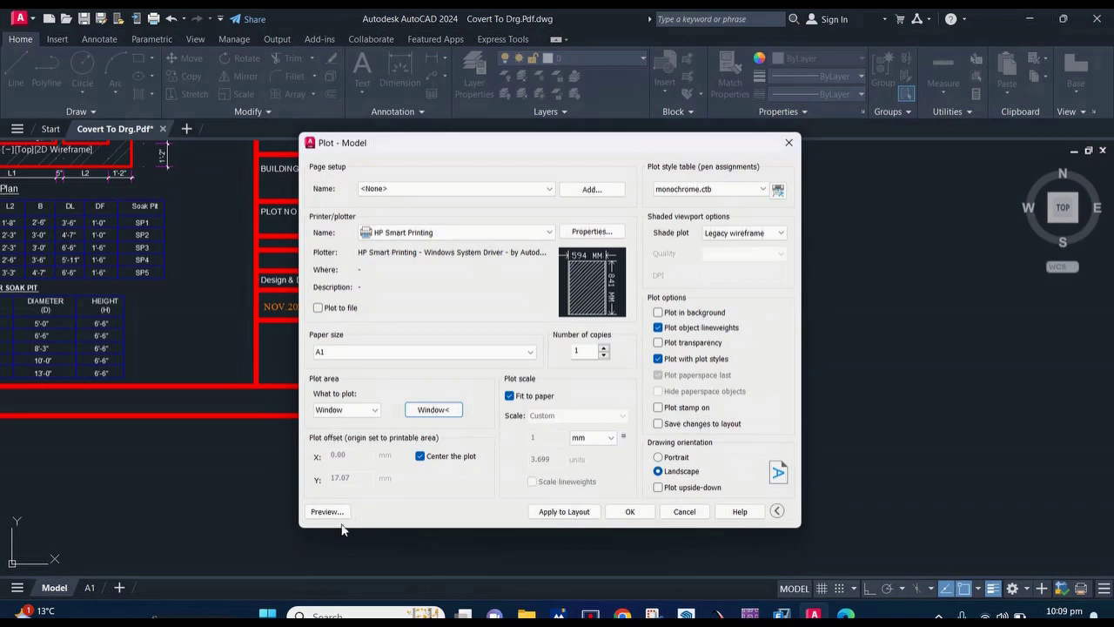
pyautogui.click(330, 517)
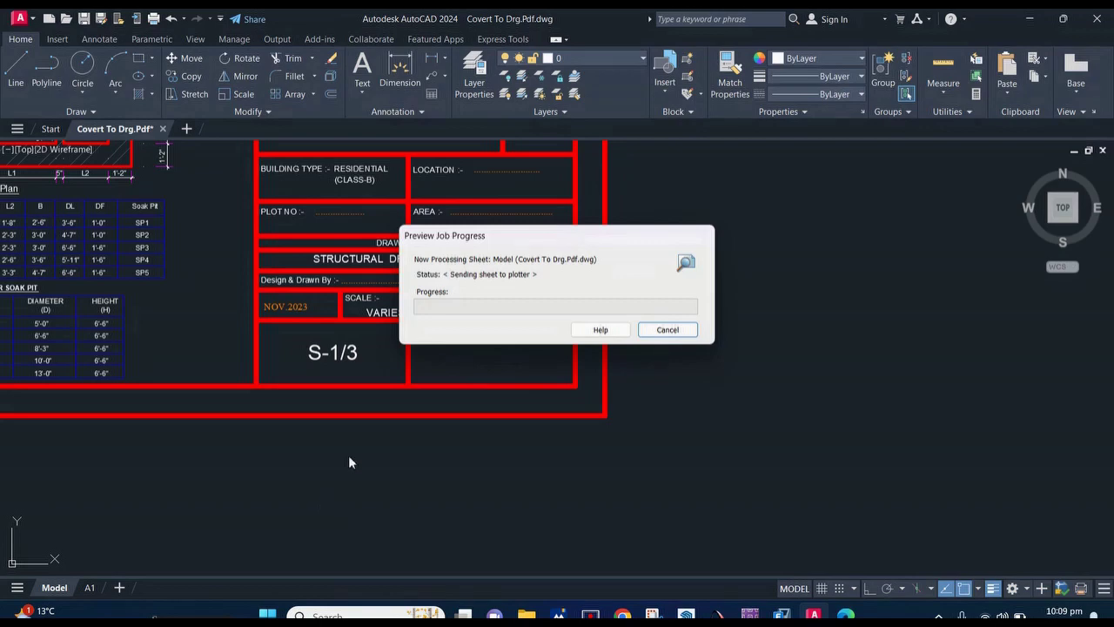
# Inspect the sheet's print preview, then cancel the Plot dialog without printing.
pyautogui.scroll(-2, 434, 201)
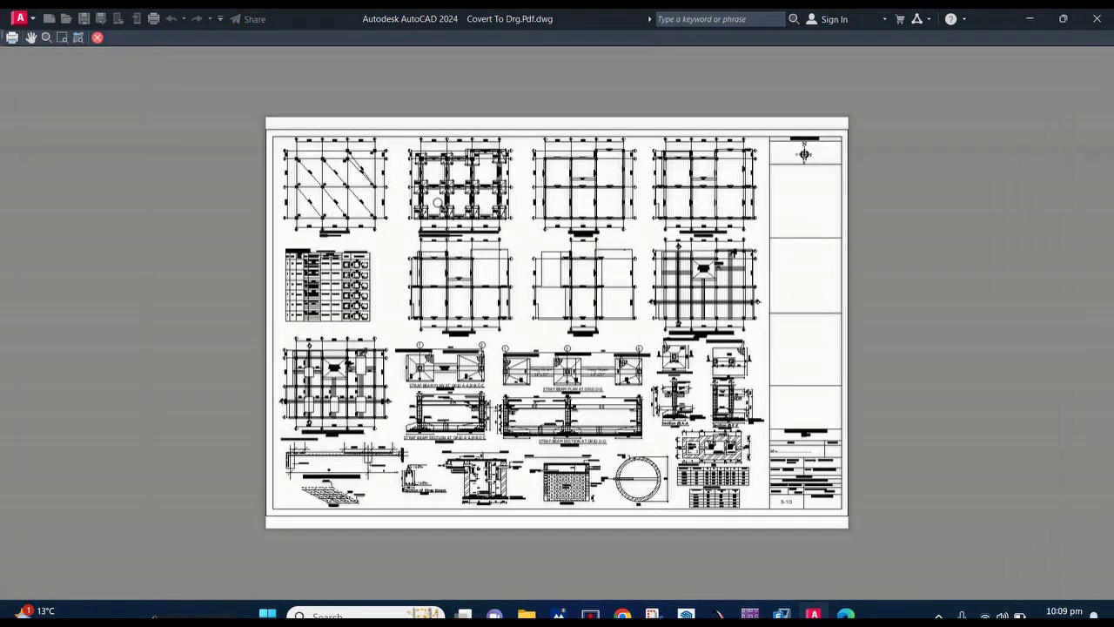
pyautogui.press('Escape')
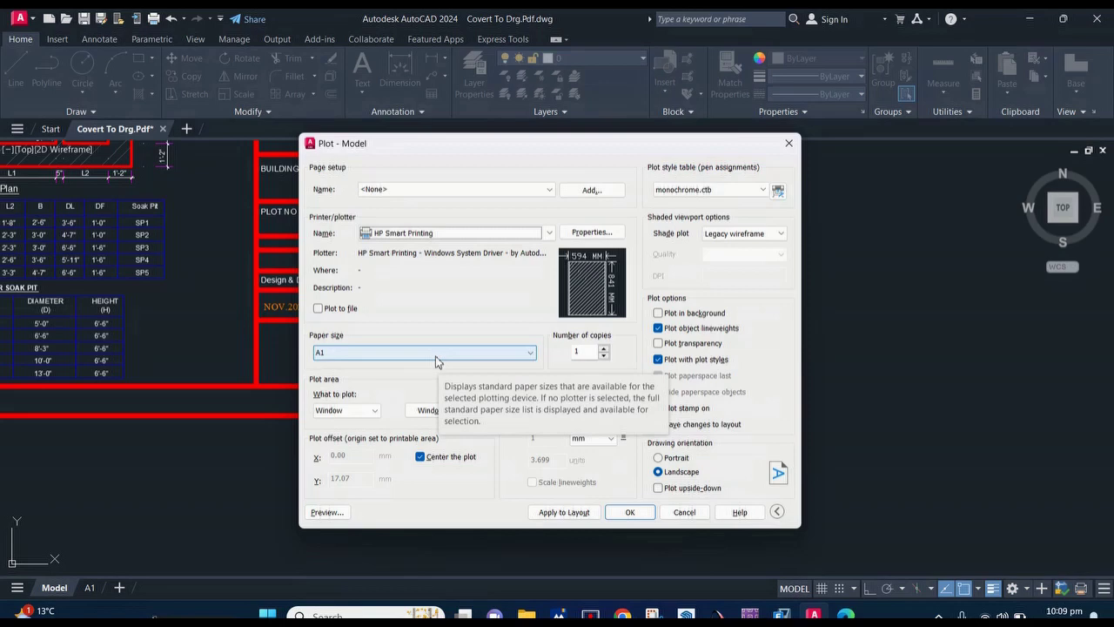
pyautogui.moveTo(686, 514); pyautogui.dragTo(640, 433)
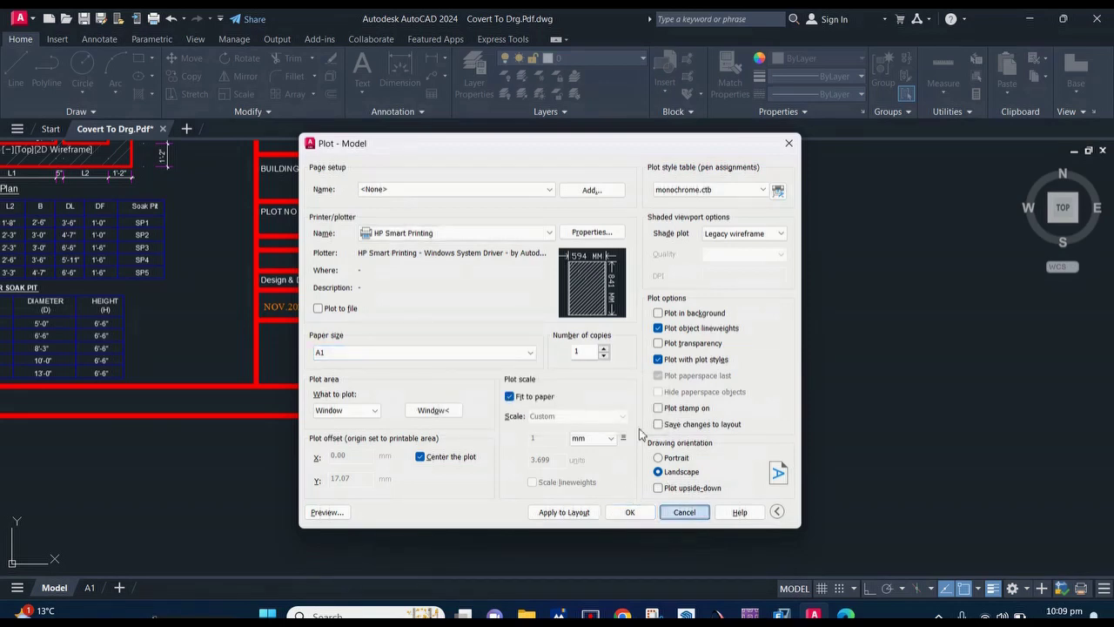
pyautogui.press('Escape')
pyautogui.scroll(-2, 381, 352)
pyautogui.scroll(-2, 380, 353)
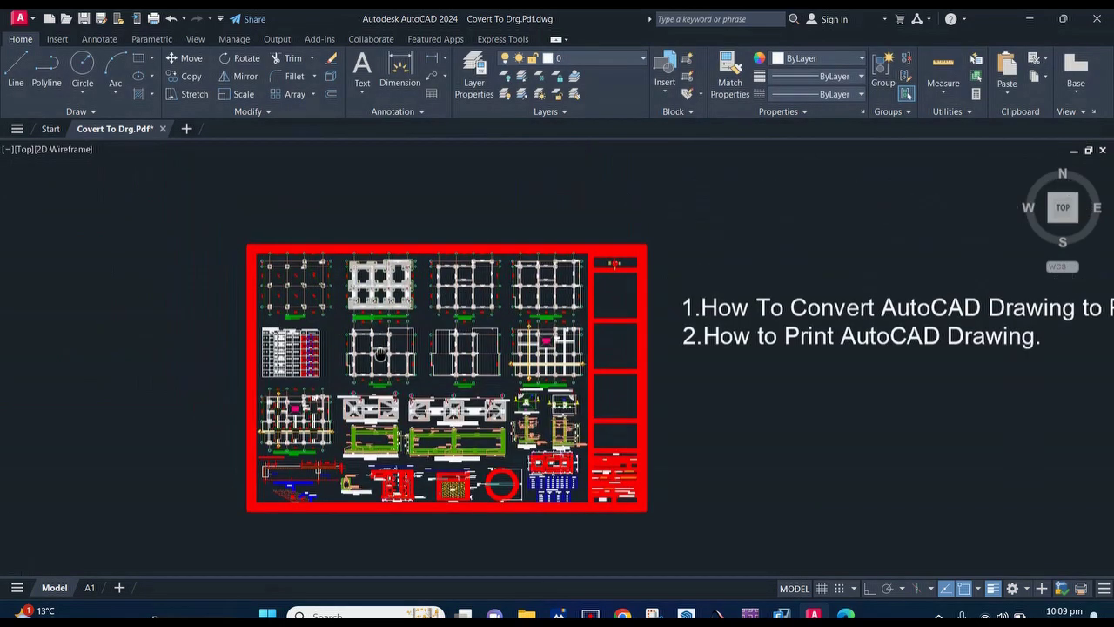
# Window-select the whole column layout plan.
pyautogui.scroll(3, 279, 254)
pyautogui.click(174, 202)
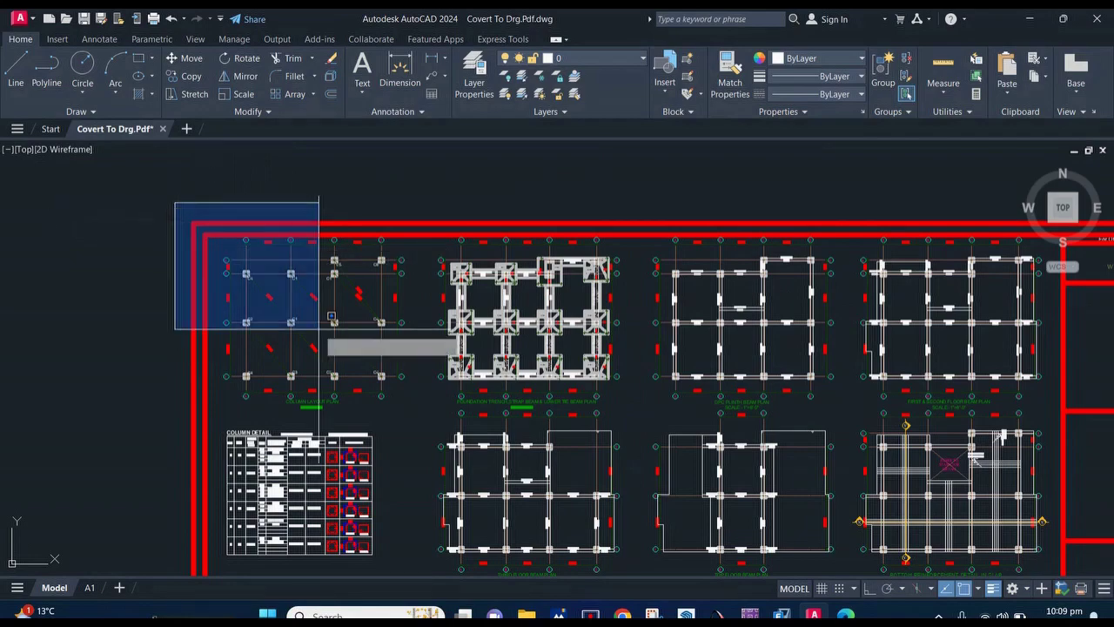
pyautogui.scroll(2, 415, 400)
pyautogui.scroll(3, 447, 406)
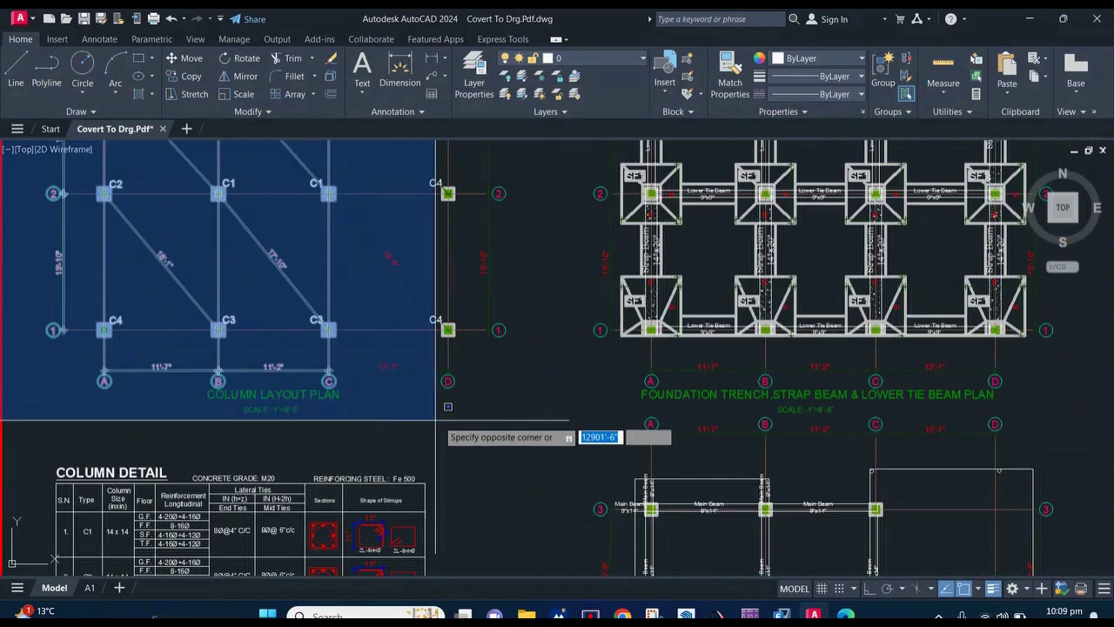
pyautogui.click(558, 409)
pyautogui.scroll(-3, 565, 389)
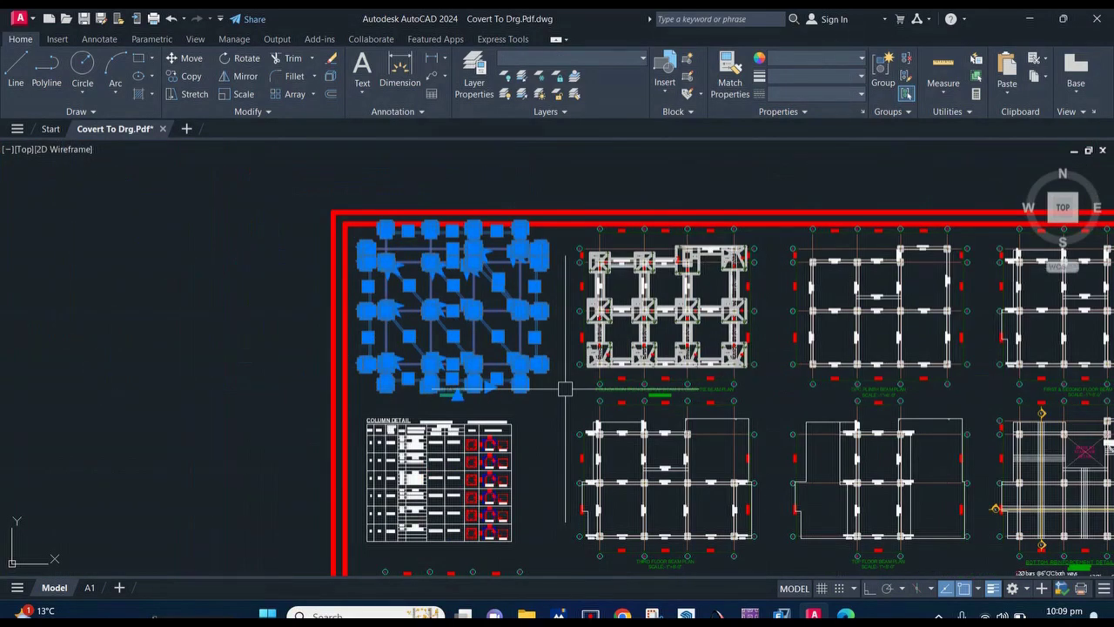
# Move the column layout plan inside the red sheet border.
pyautogui.press('m')
pyautogui.press('space')
pyautogui.click(472, 278)
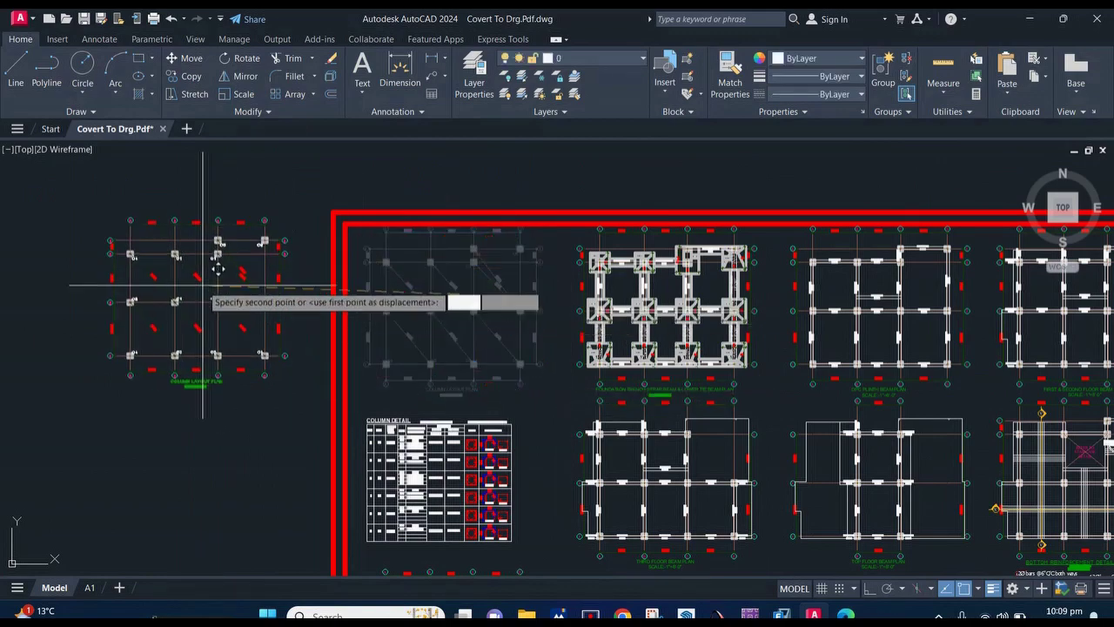
pyautogui.click(174, 270)
pyautogui.moveTo(241, 298); pyautogui.dragTo(591, 304, button='middle')
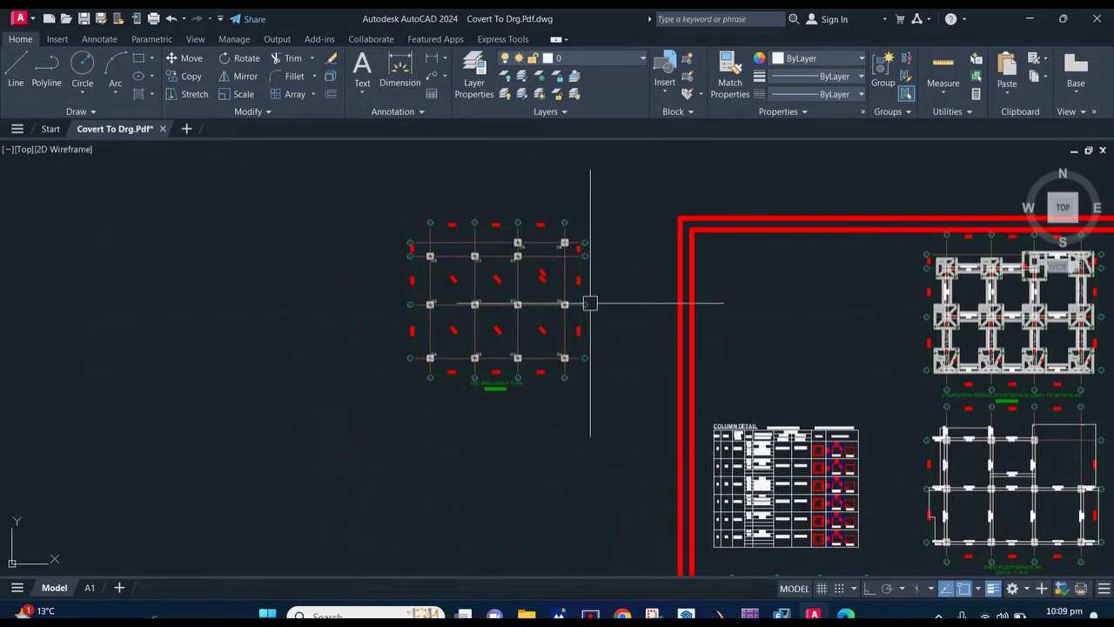
pyautogui.moveTo(590, 304); pyautogui.dragTo(242, 299, button='middle')
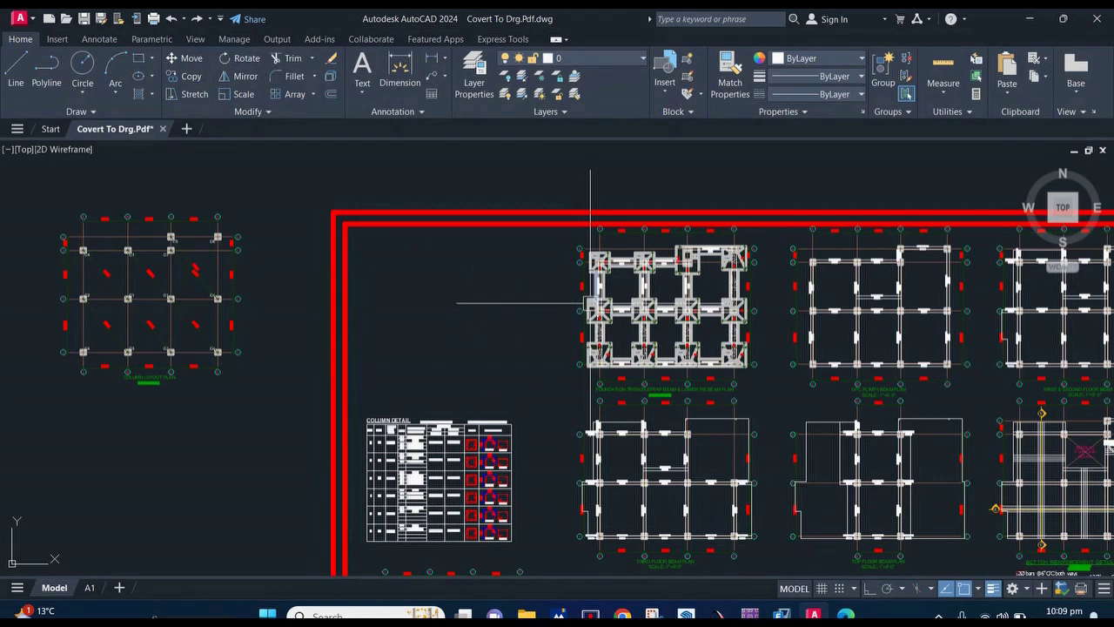
pyautogui.moveTo(184, 298); pyautogui.dragTo(488, 299)
pyautogui.click(489, 299)
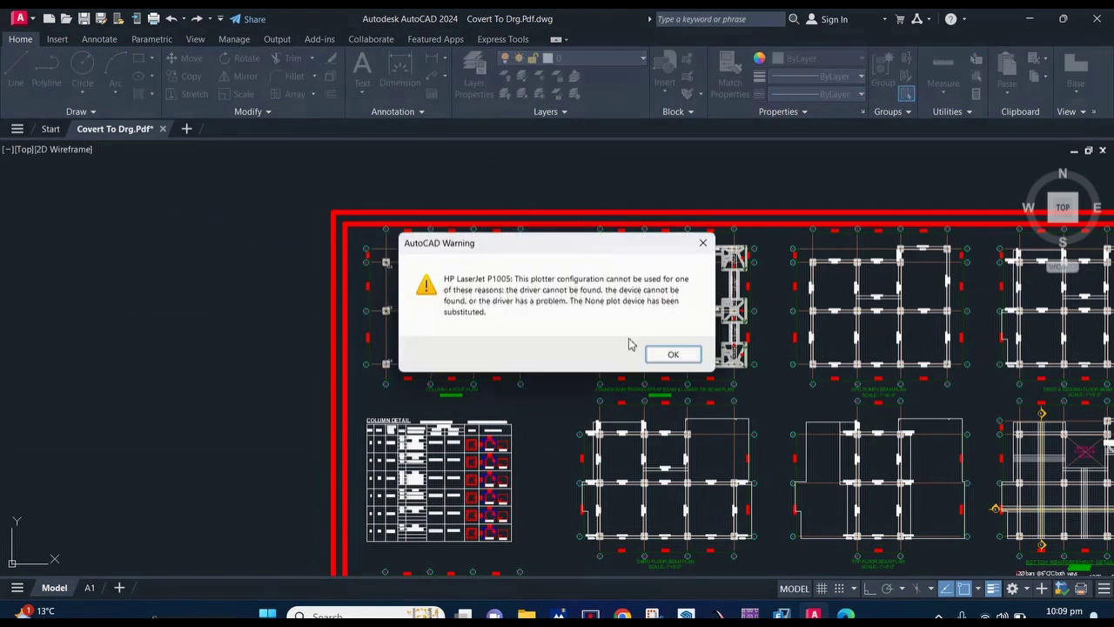
# Dismiss the plotter warning, apply <Previous plot> and choose HP Smart Printing as printer.
pyautogui.click(667, 353)
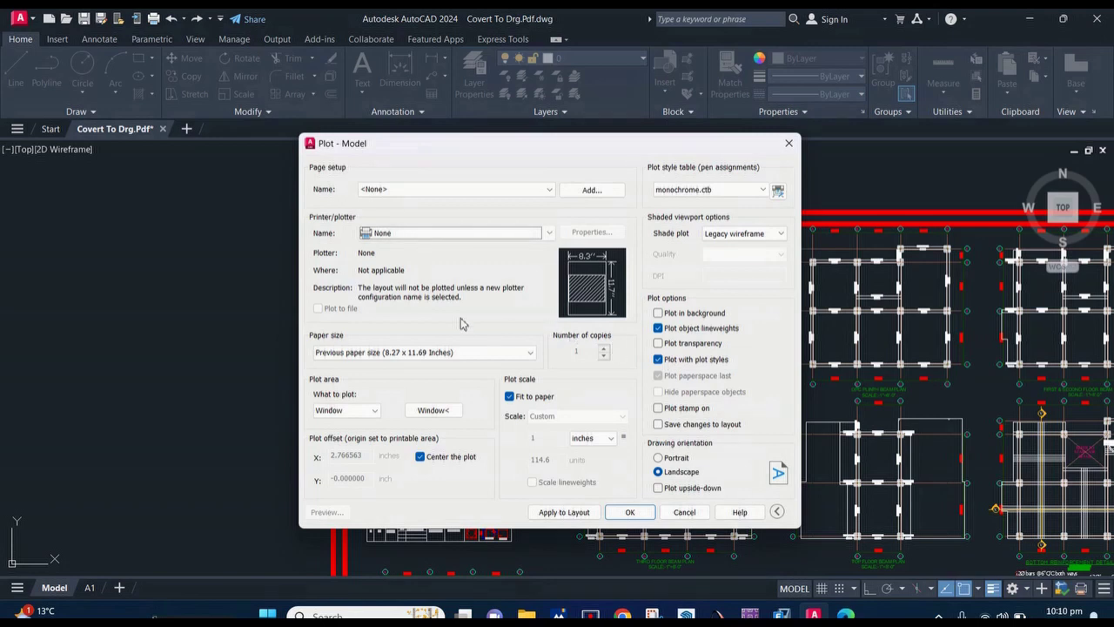
pyautogui.click(438, 199)
pyautogui.click(435, 210)
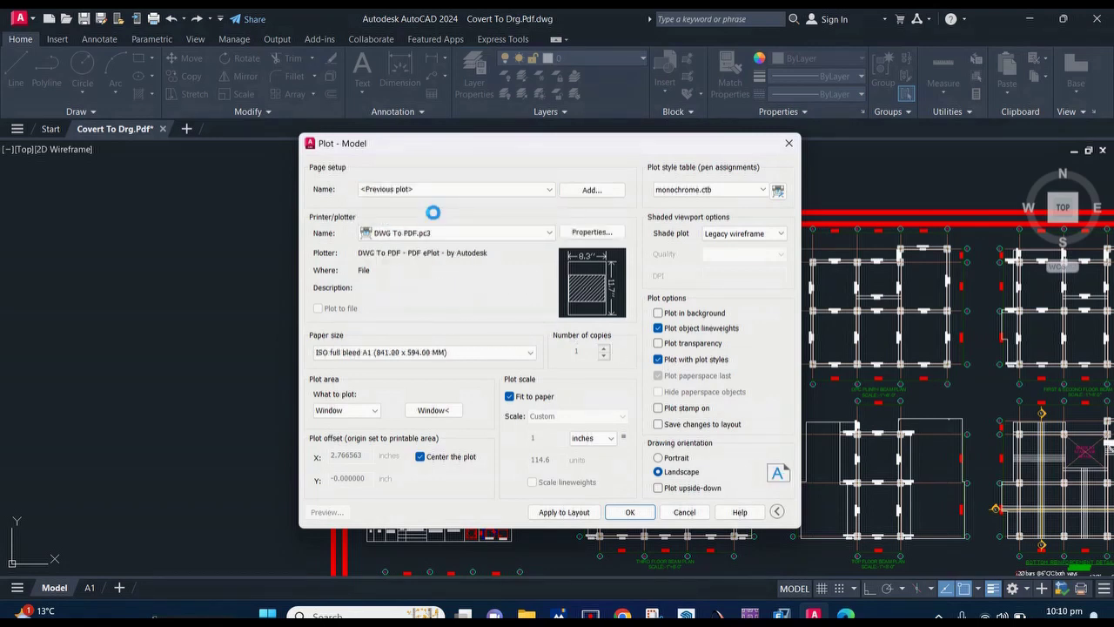
pyautogui.click(431, 231)
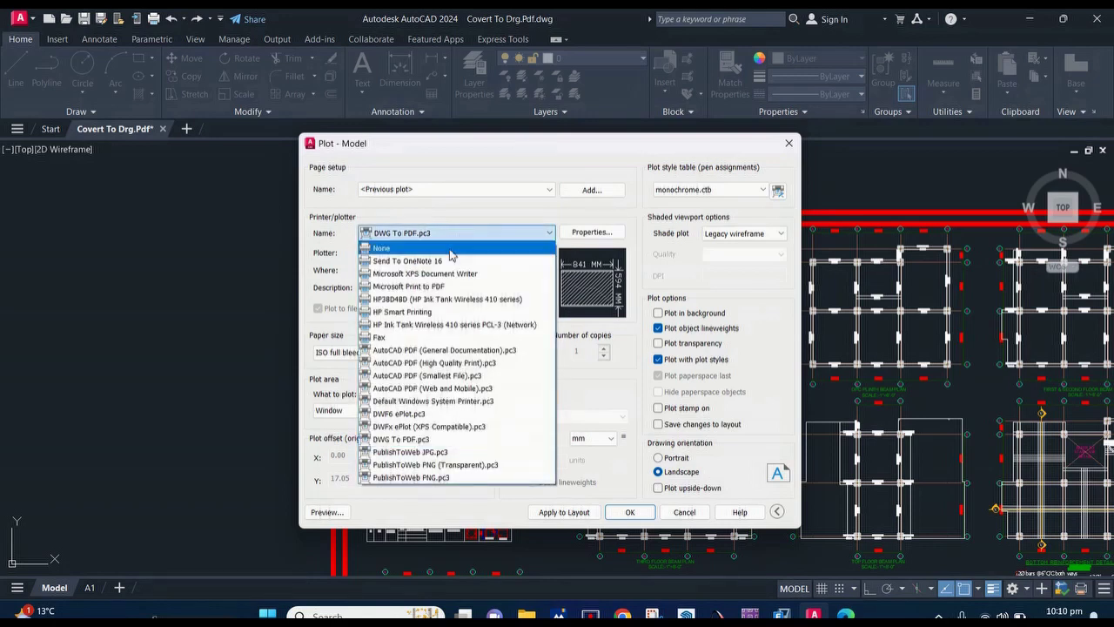
pyautogui.click(433, 313)
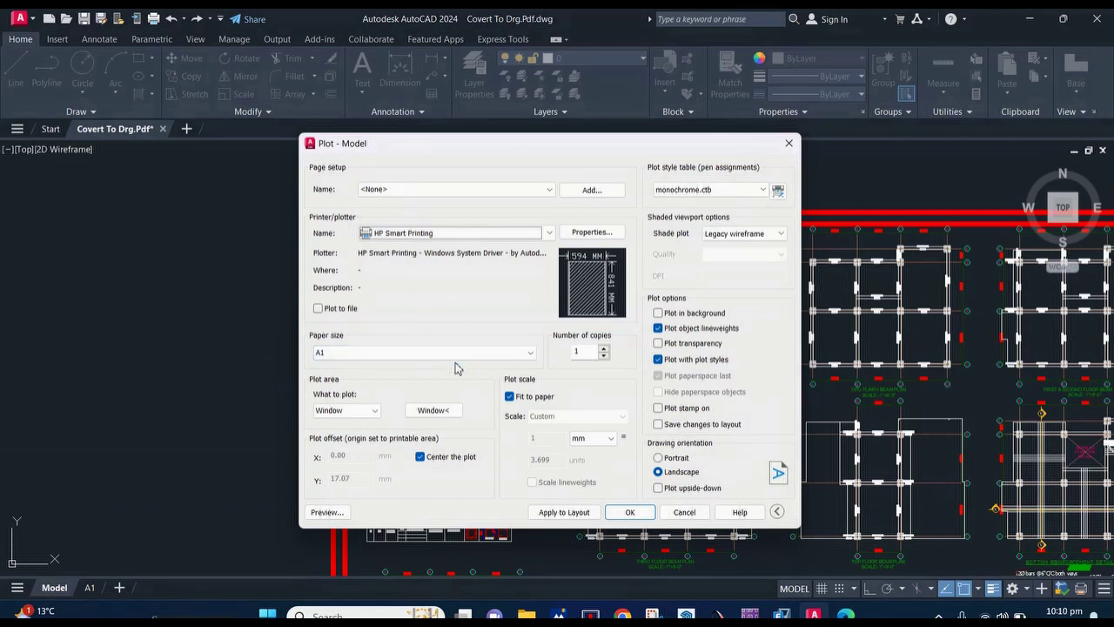
# Set the paper size to A4 and the number of copies to 2.
pyautogui.click(502, 359)
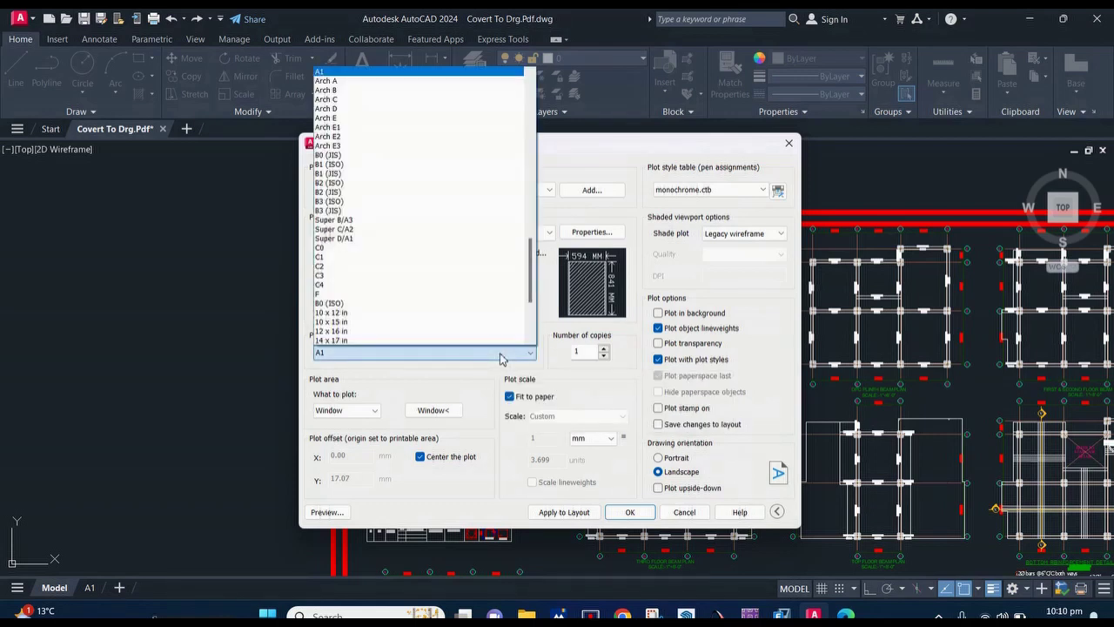
pyautogui.scroll(10, 397, 189)
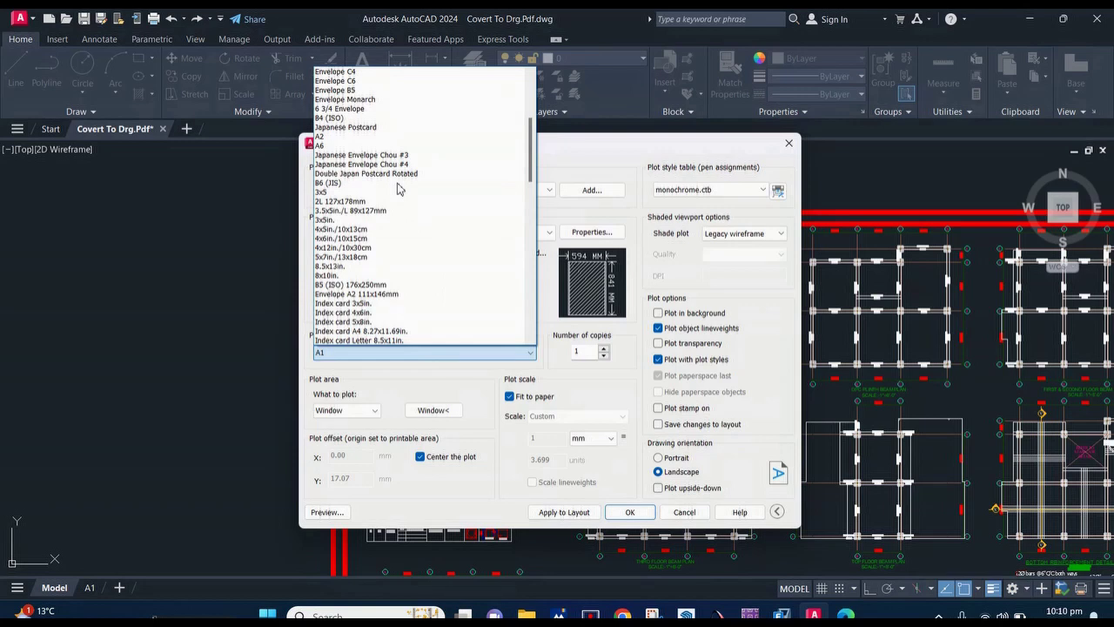
pyautogui.scroll(5, 397, 189)
pyautogui.scroll(1, 397, 188)
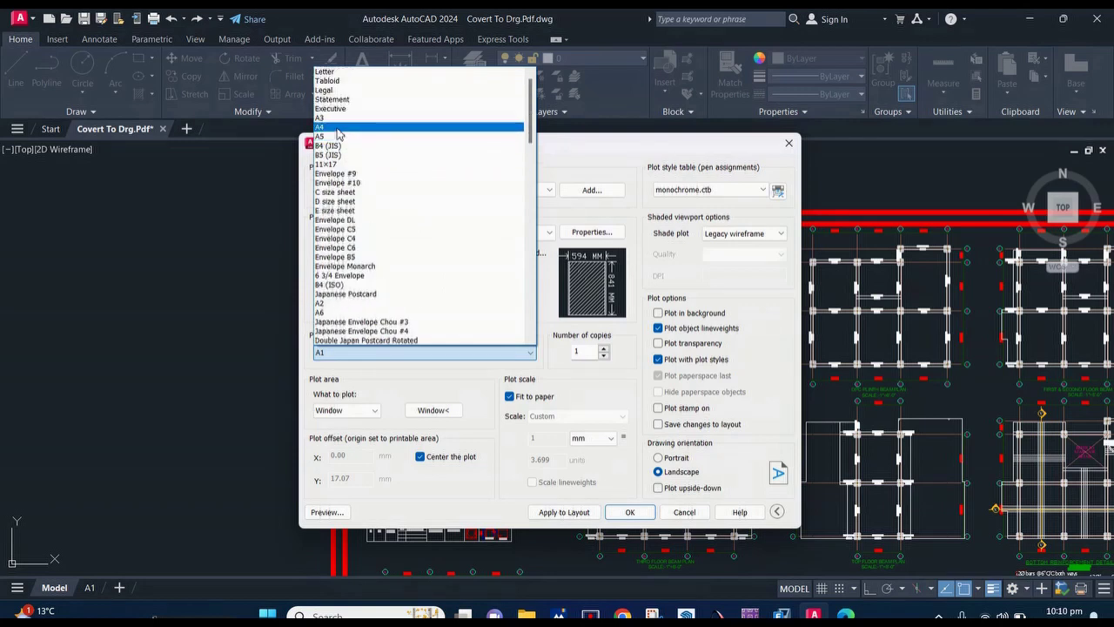
pyautogui.click(339, 129)
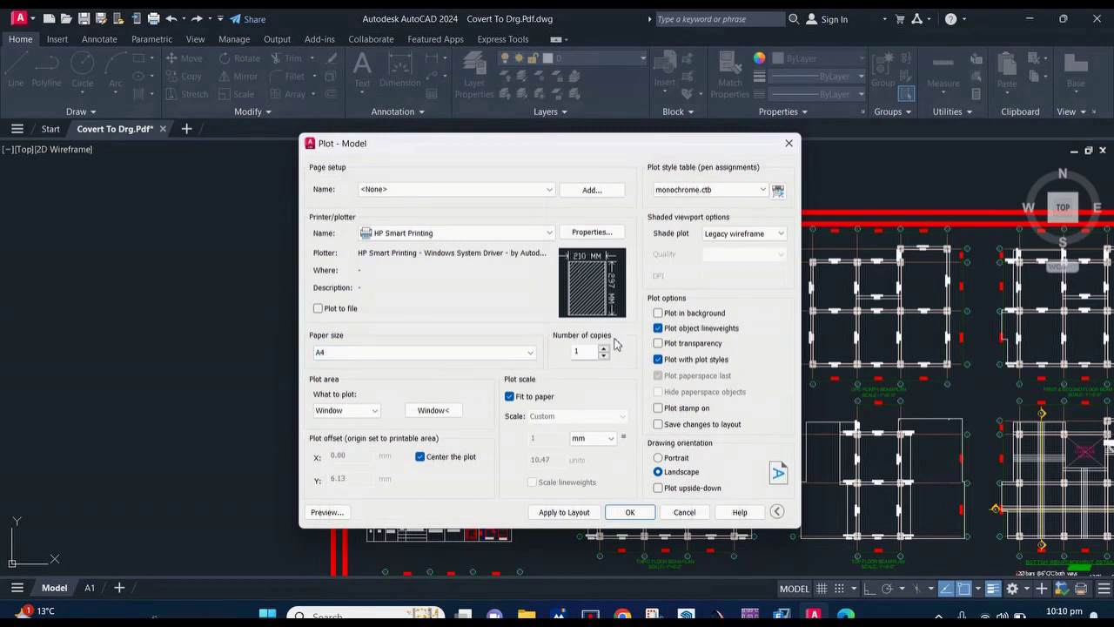
pyautogui.click(579, 351)
pyautogui.write('2')
pyautogui.click(431, 413)
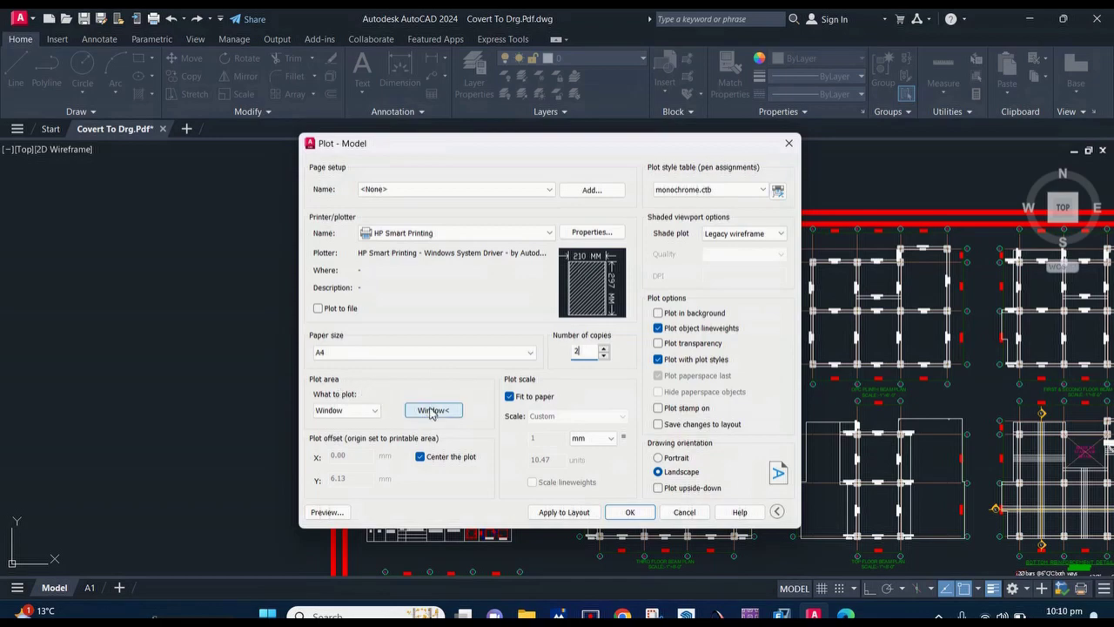
# Window the plot area around the Column Layout Plan and preview the print.
pyautogui.scroll(5, 279, 230)
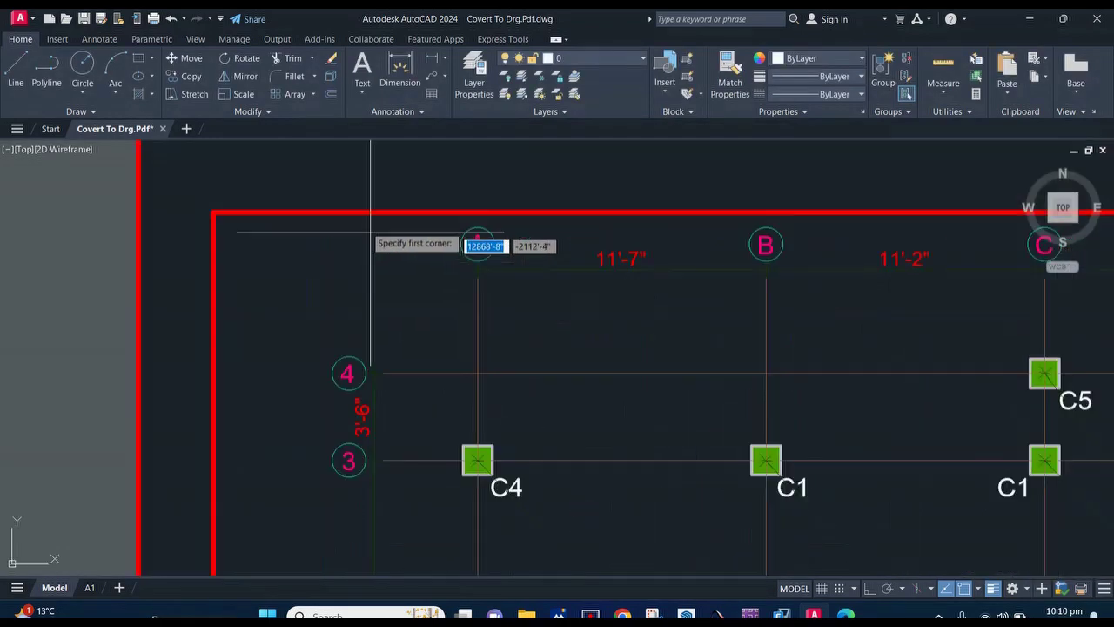
pyautogui.scroll(-8, 363, 240)
pyautogui.moveTo(456, 243); pyautogui.dragTo(468, 280, button='middle')
pyautogui.click(323, 182)
pyautogui.scroll(4, 488, 318)
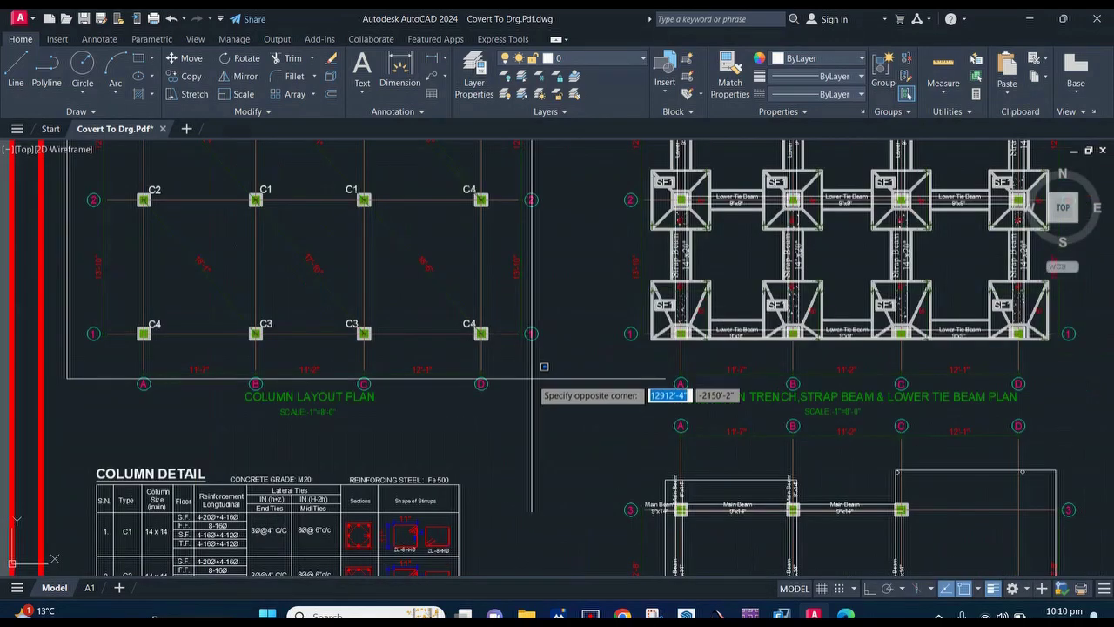
pyautogui.click(565, 419)
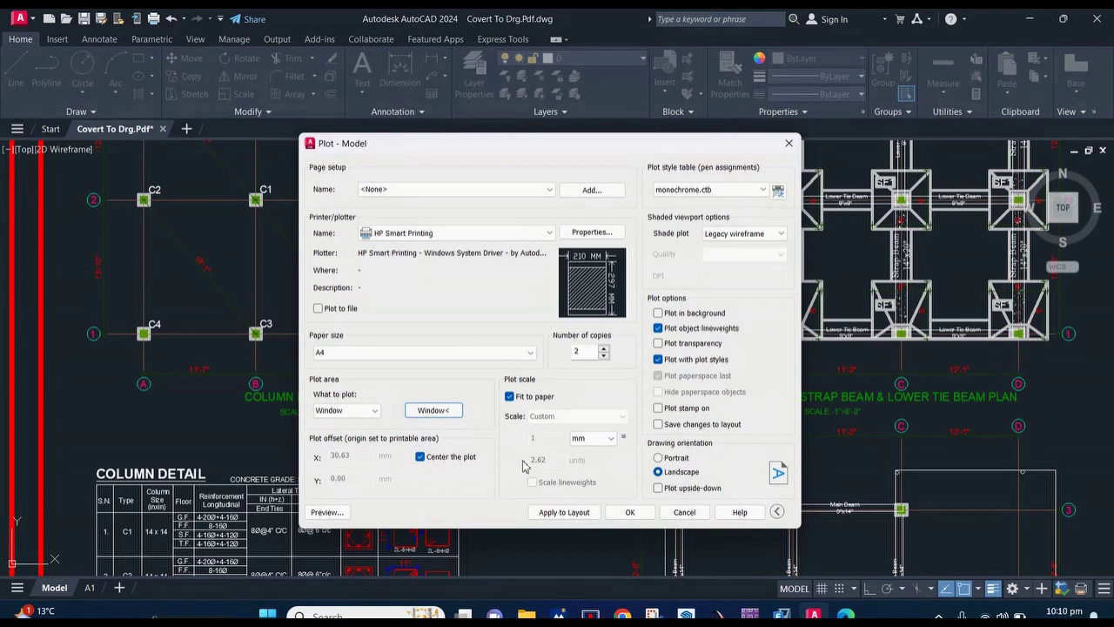
pyautogui.click(328, 512)
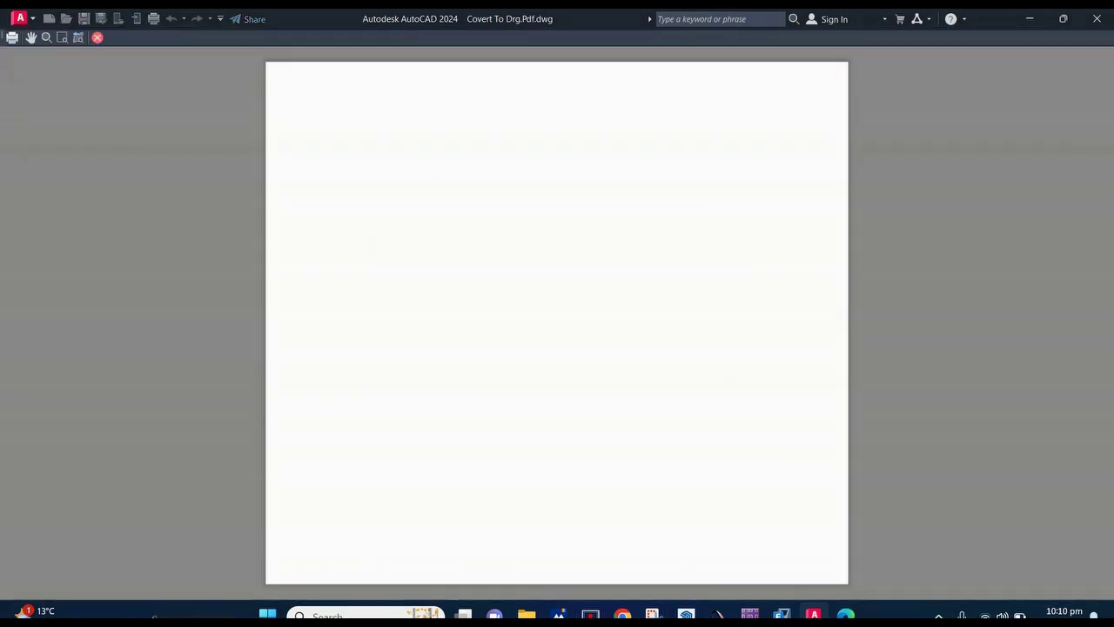
# Close the landscape preview and preview the plan in Portrait orientation.
pyautogui.scroll(2, 543, 280)
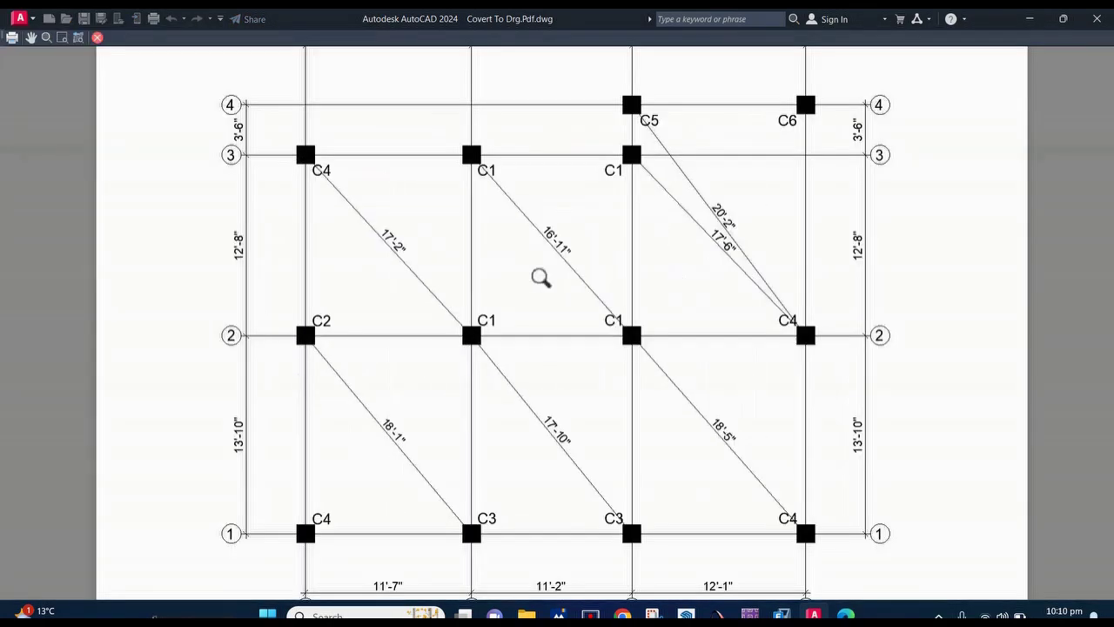
pyautogui.scroll(-2, 541, 277)
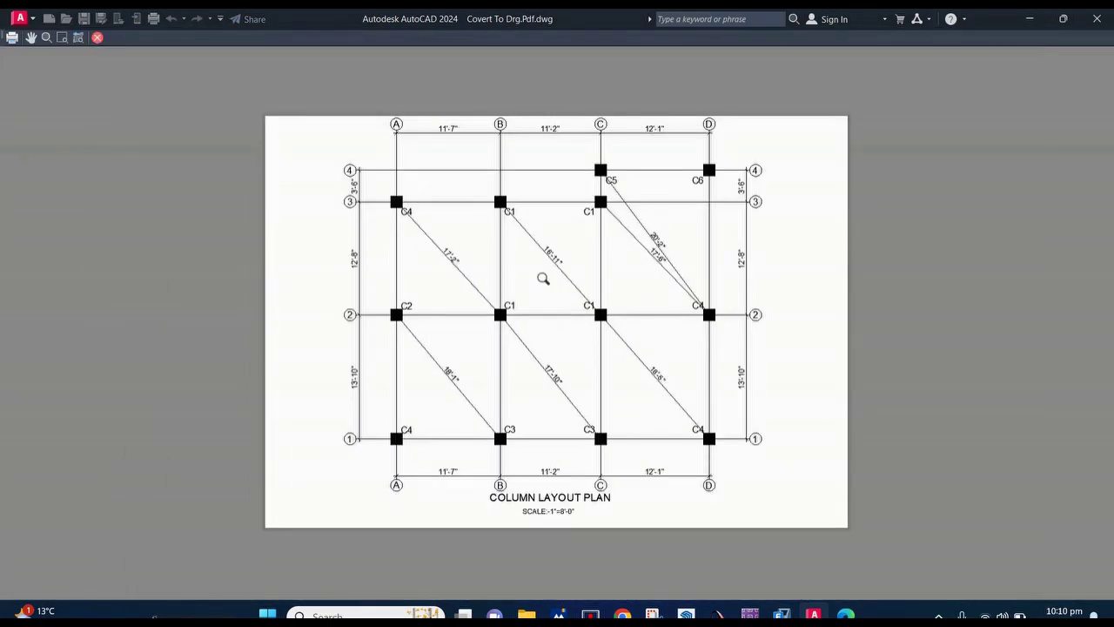
pyautogui.press('Escape')
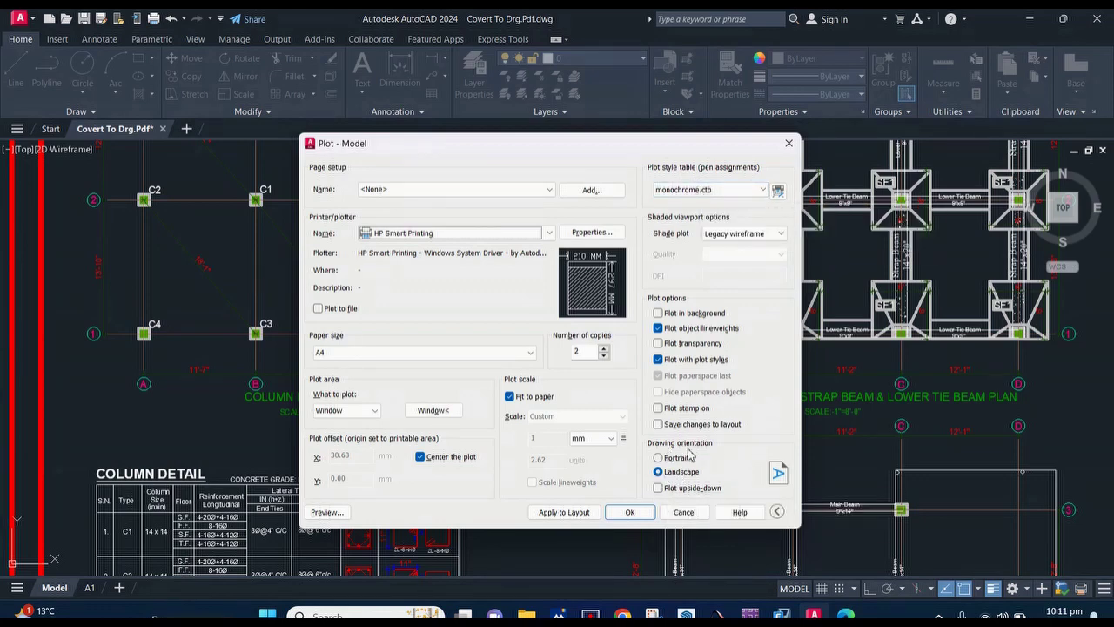
pyautogui.click(658, 458)
pyautogui.click(329, 511)
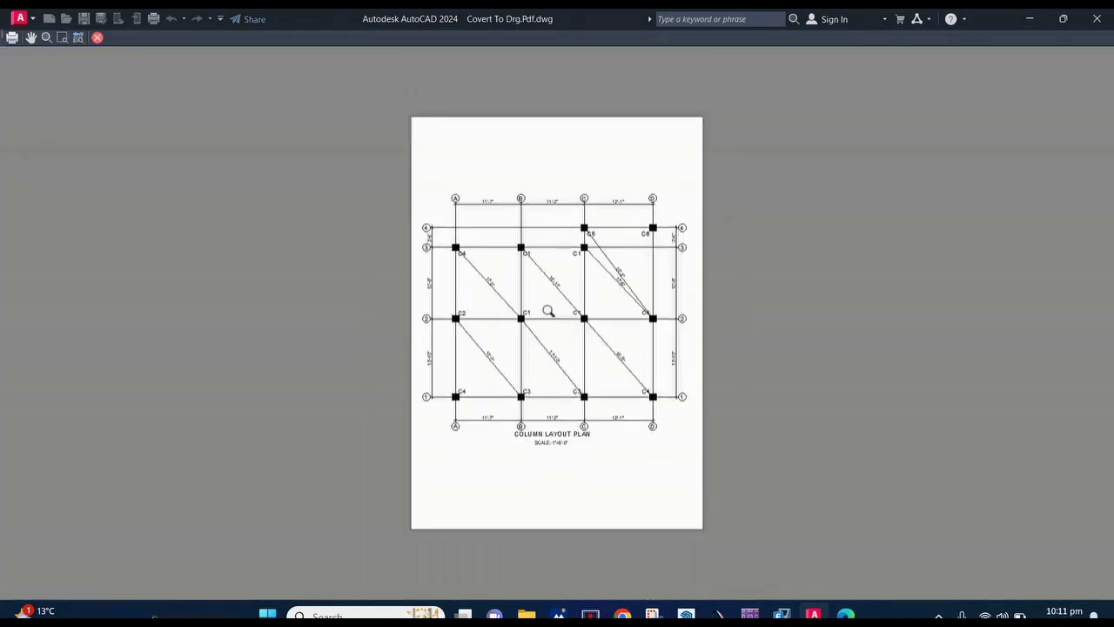
# Close the portrait preview and set the drawing orientation back to Landscape.
pyautogui.scroll(2, 575, 306)
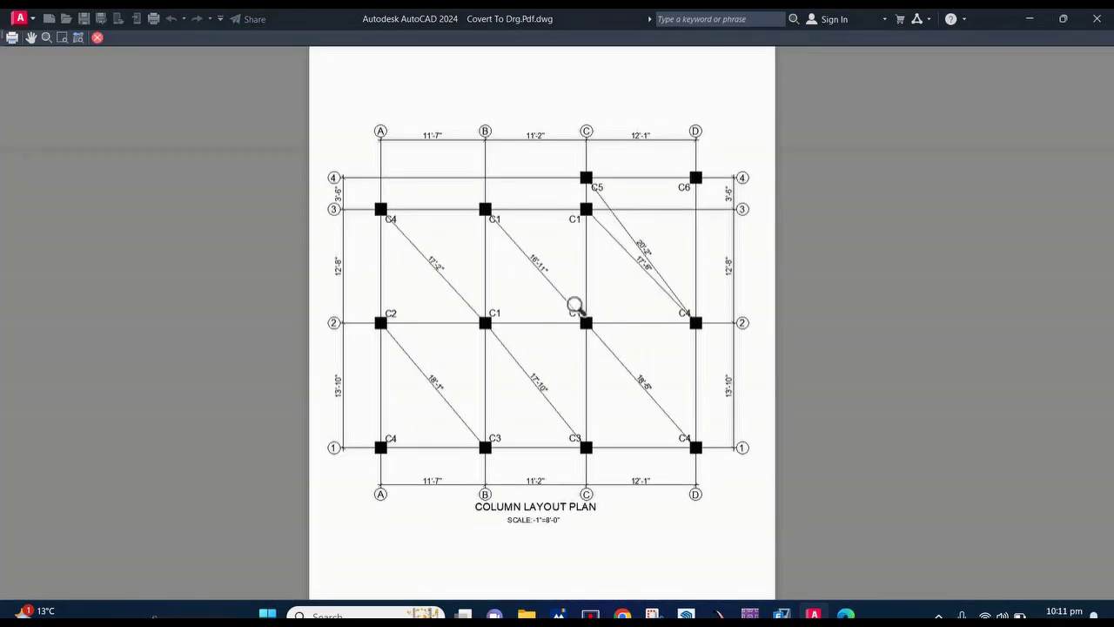
pyautogui.scroll(-2, 577, 305)
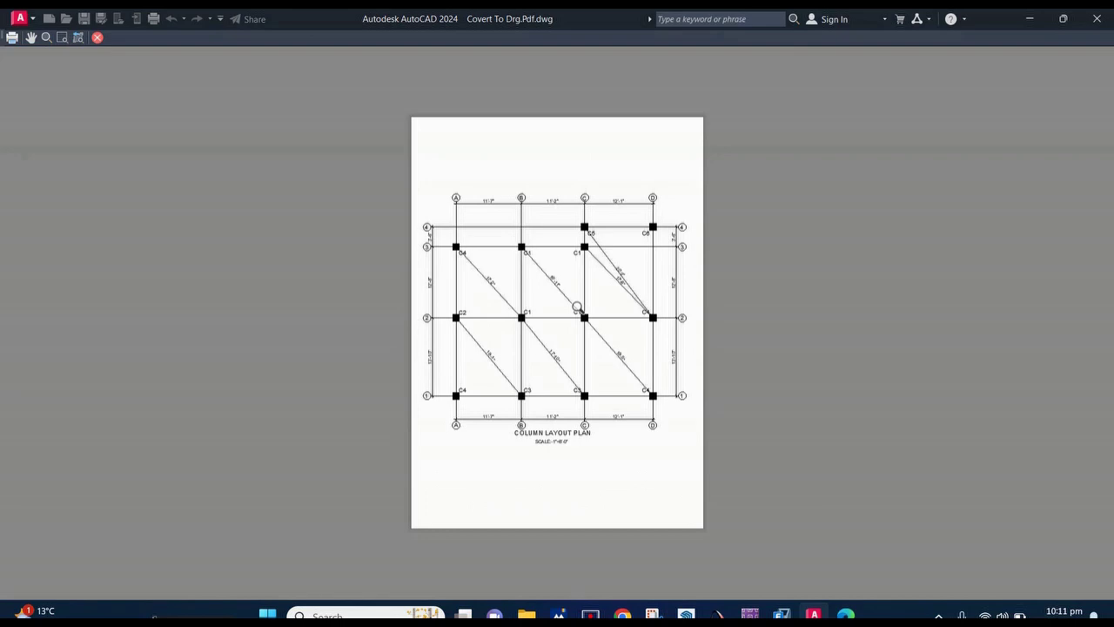
pyautogui.press('Escape')
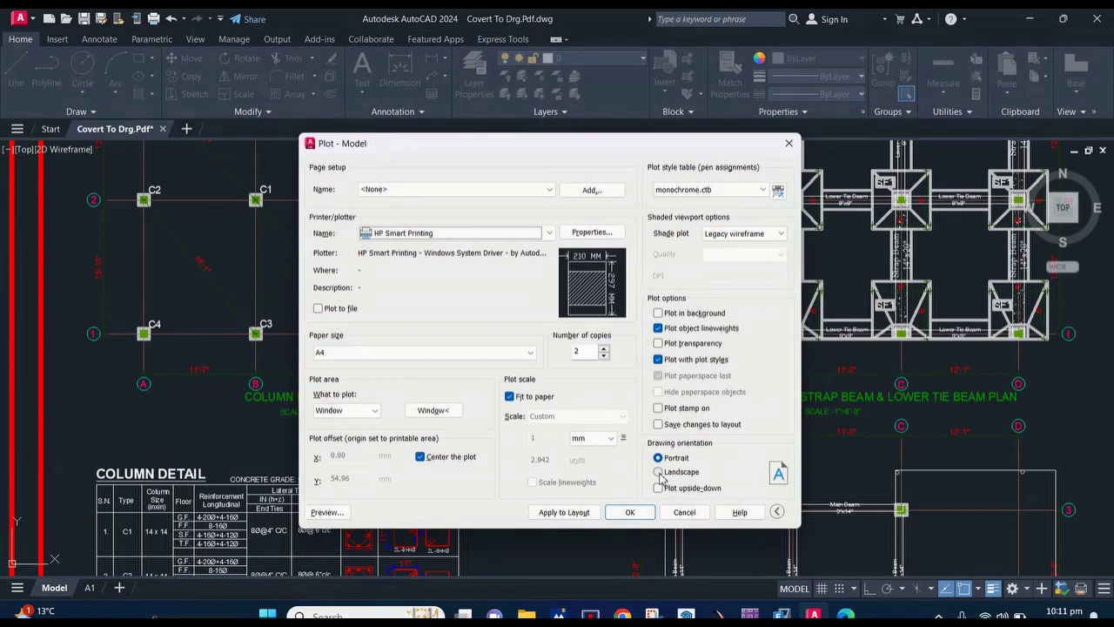
pyautogui.click(658, 471)
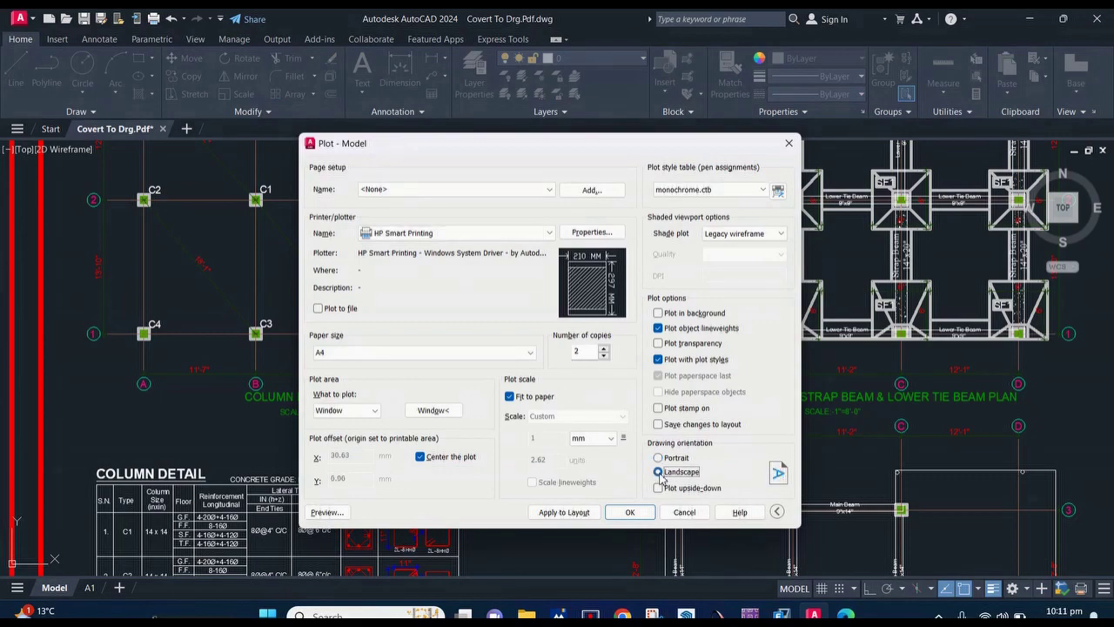
# Preview the landscape A4 sheet and plot it to HP Smart Printing.
pyautogui.click(325, 513)
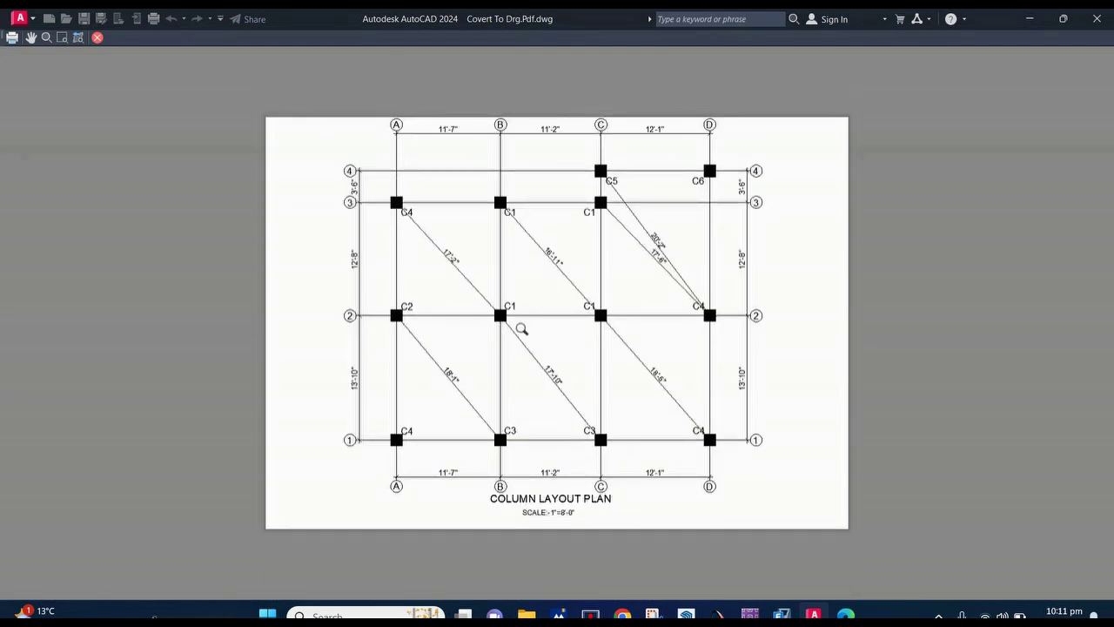
pyautogui.click(12, 39)
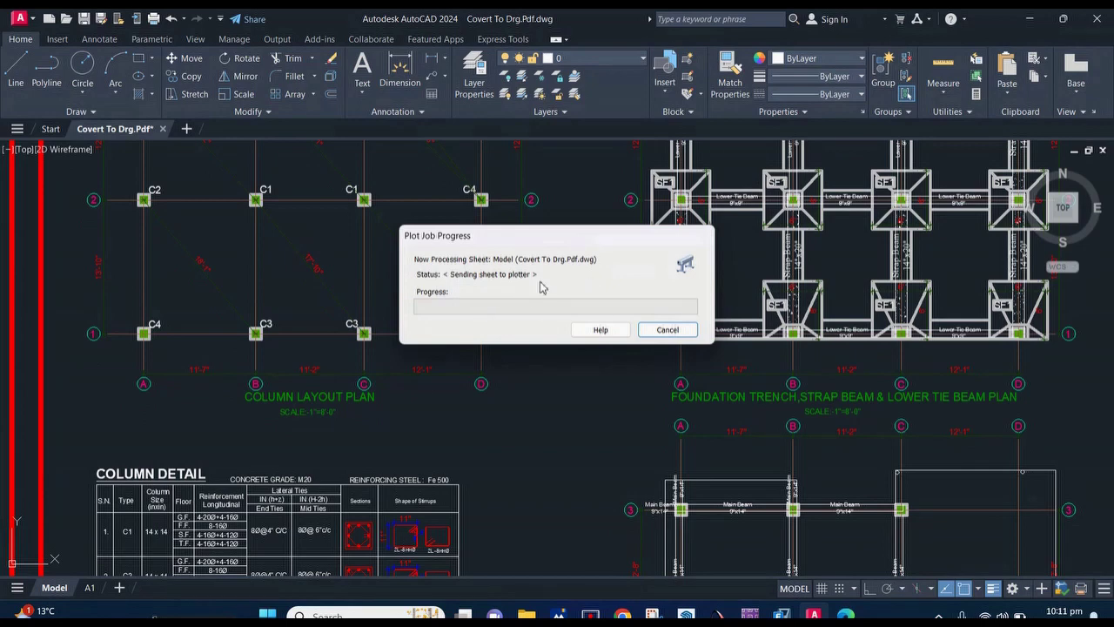
# Cancel the column layout plan's job in the Plot Job Progress dialog.
pyautogui.click(667, 330)
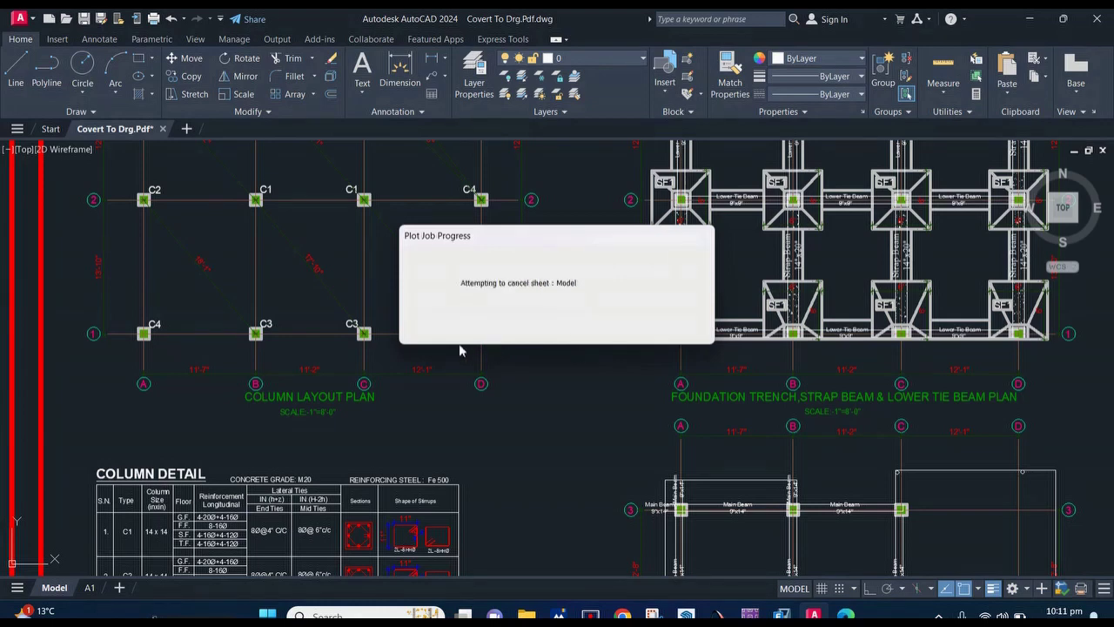